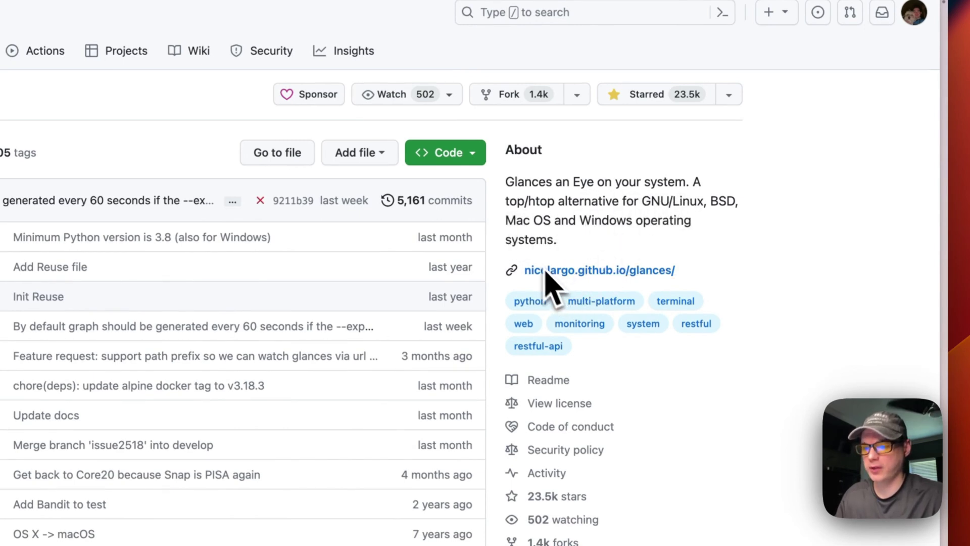
Step: Scroll the big-bear-video-assets repository and open its how-to-install-glances-on-casa-os folder
scroll(622, 255, "down", 20)
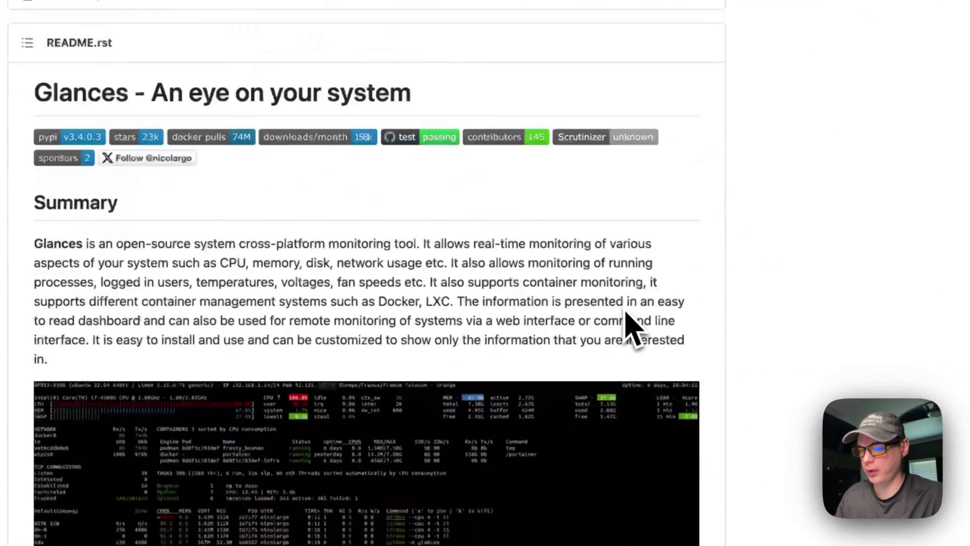
scroll(628, 329, "down", 5)
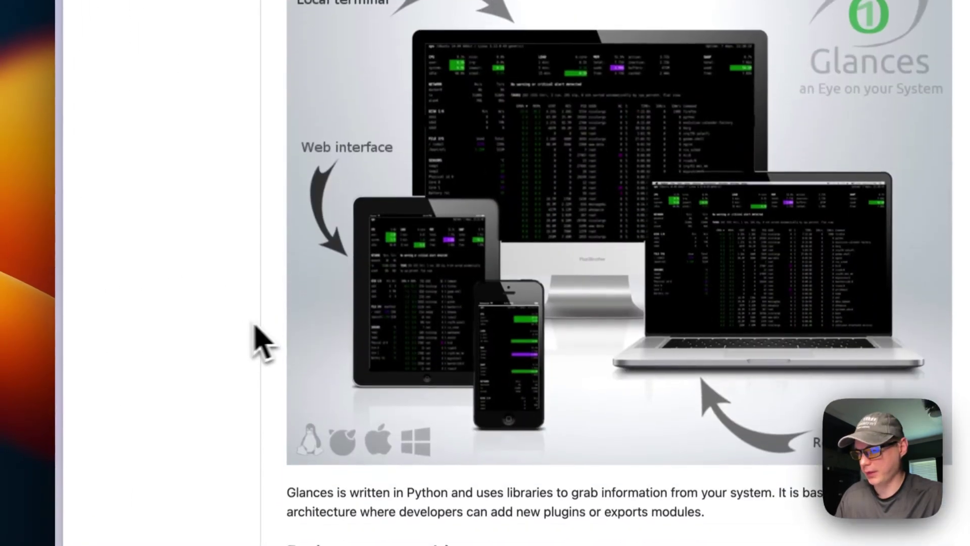
scroll(230, 318, "up", 1)
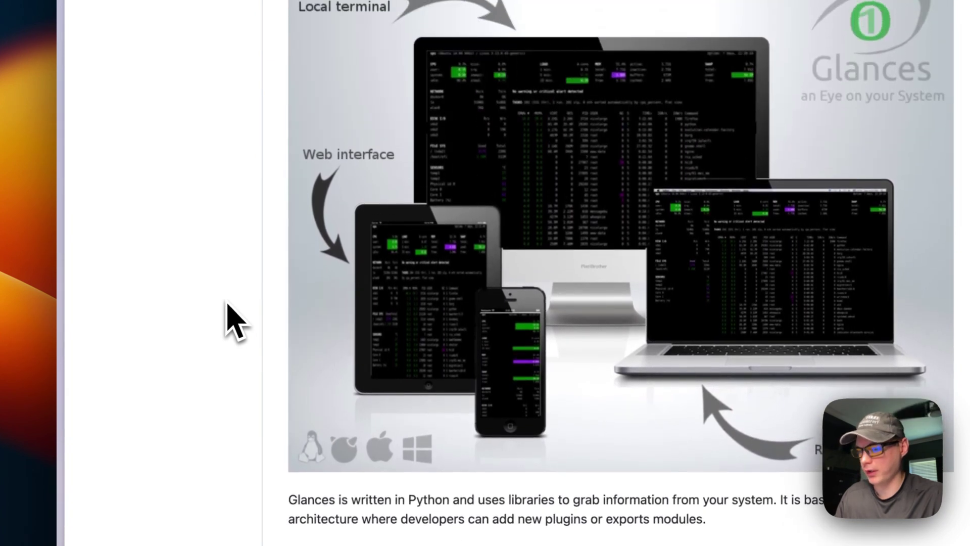
scroll(230, 319, "down", 2)
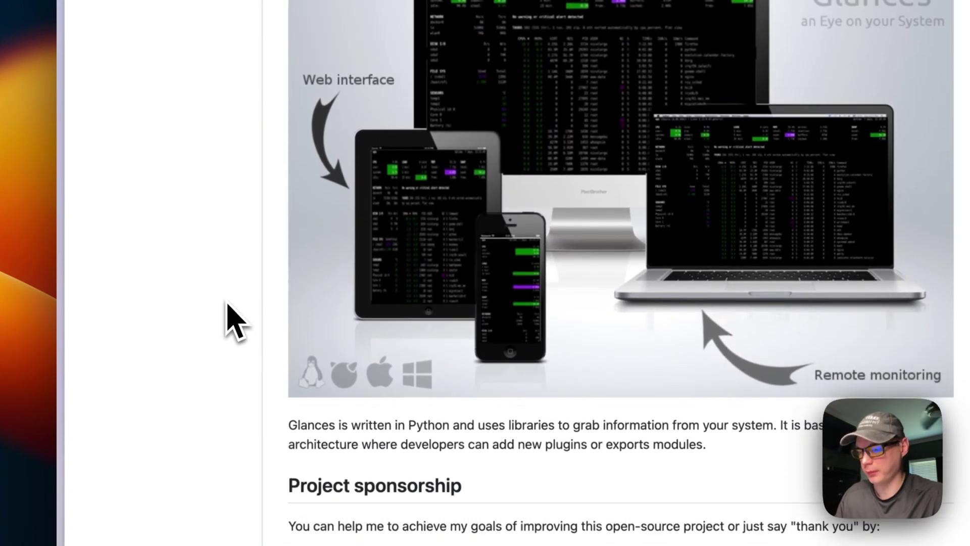
scroll(230, 320, "down", 5)
scroll(265, 300, "up", 4)
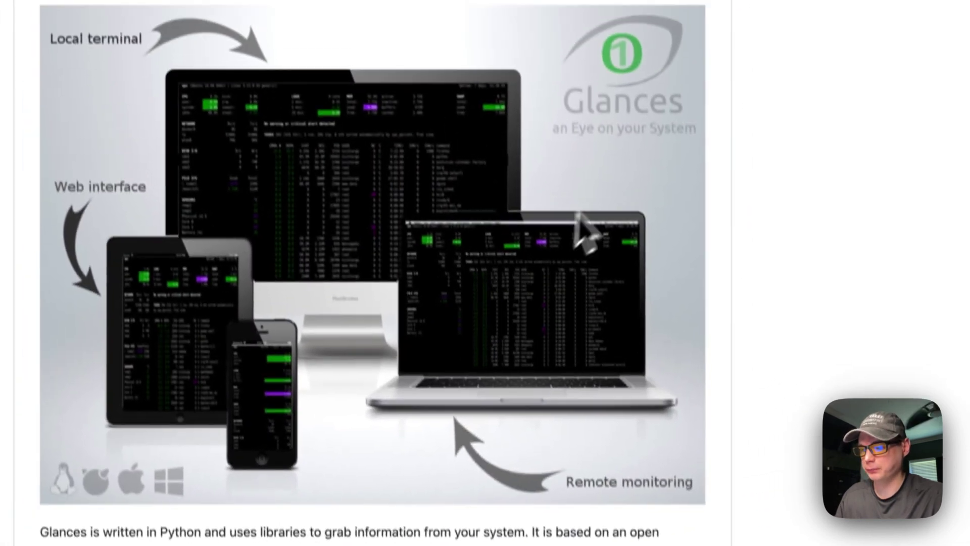
scroll(98, 217, "down", 5)
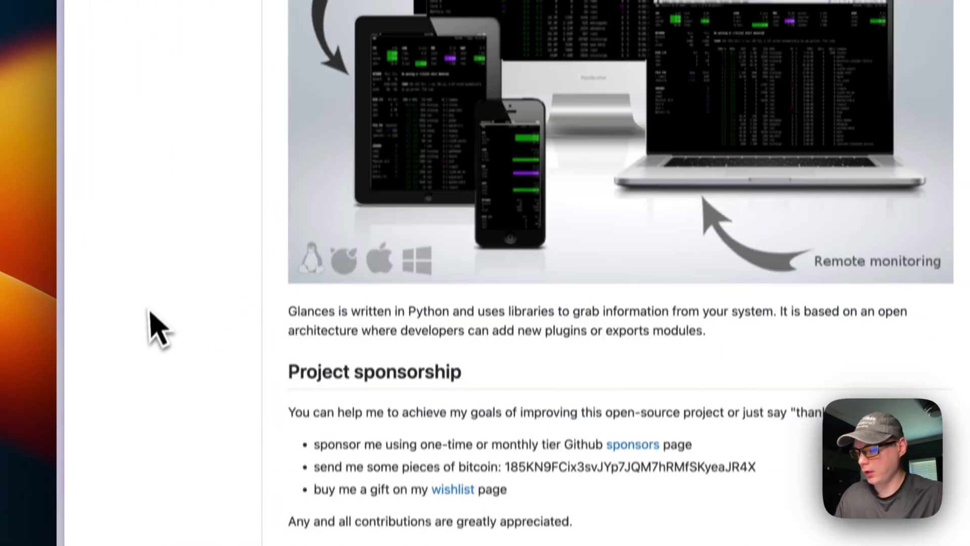
scroll(147, 288, "down", 10)
scroll(147, 286, "down", 6)
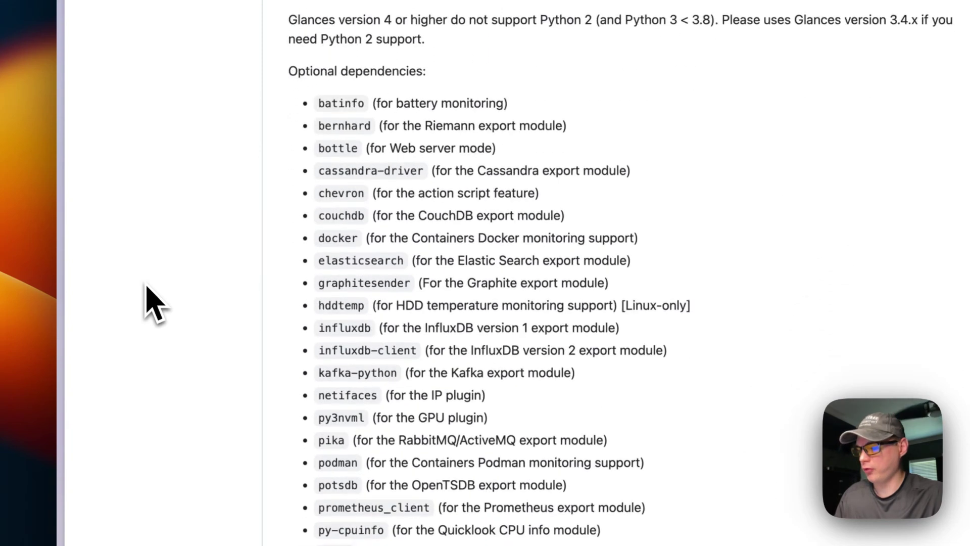
scroll(151, 301, "down", 1)
scroll(324, 394, "down", 4)
scroll(320, 401, "up", 12)
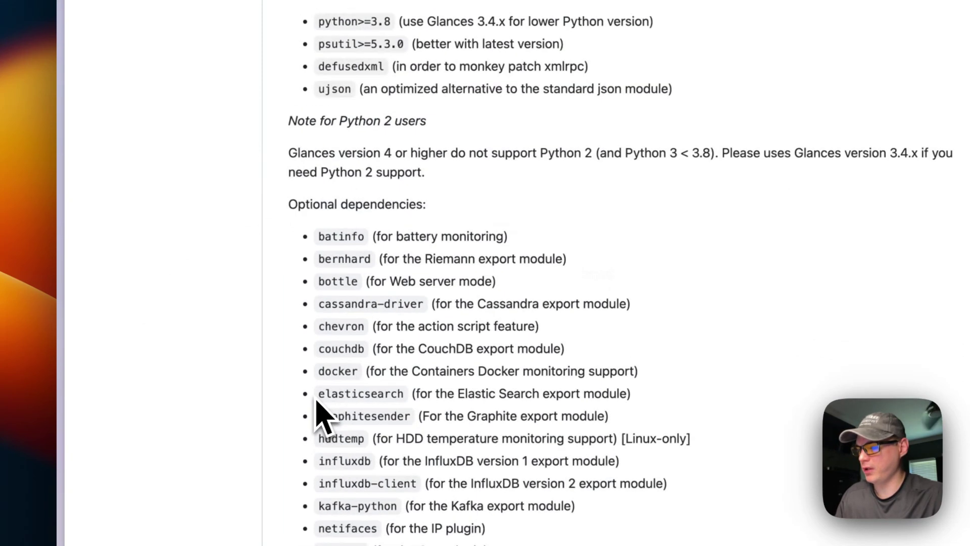
scroll(354, 243, "up", 1)
scroll(364, 296, "down", 20)
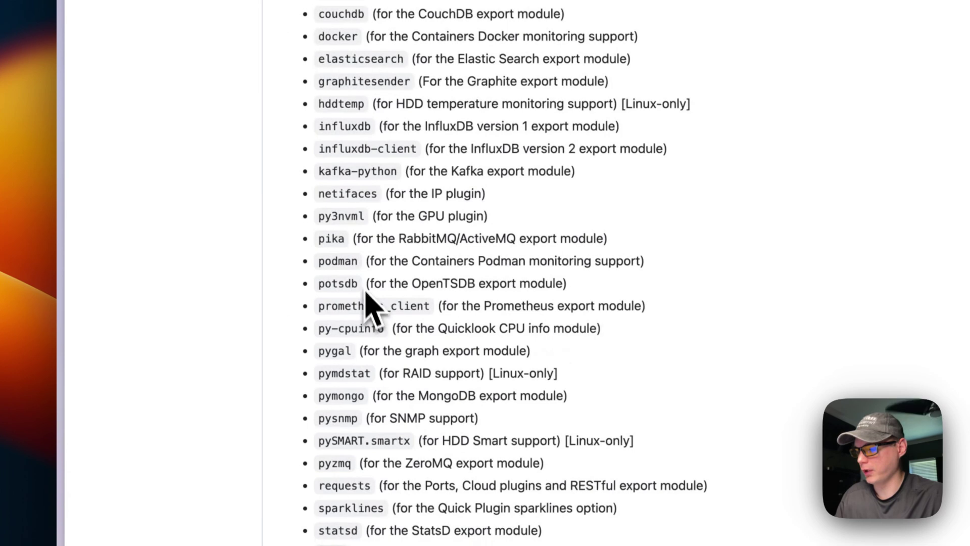
scroll(385, 314, "down", 20)
scroll(384, 343, "down", 3)
scroll(390, 353, "up", 20)
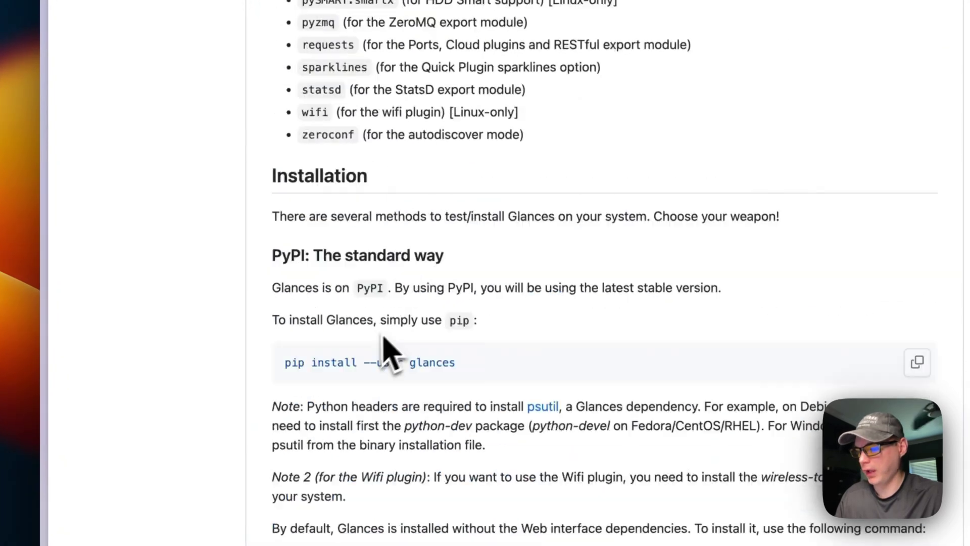
scroll(379, 359, "up", 20)
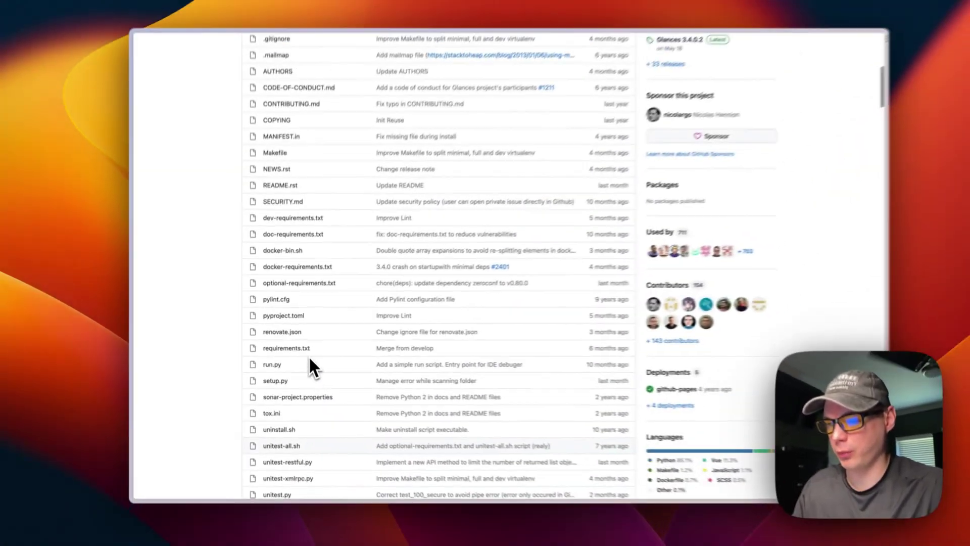
scroll(302, 355, "up", 1)
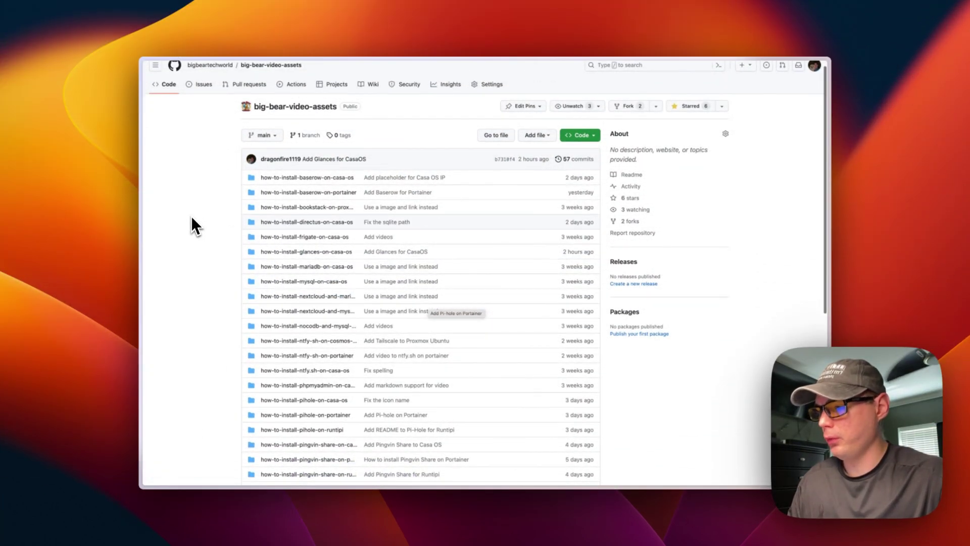
scroll(193, 225, "down", 1)
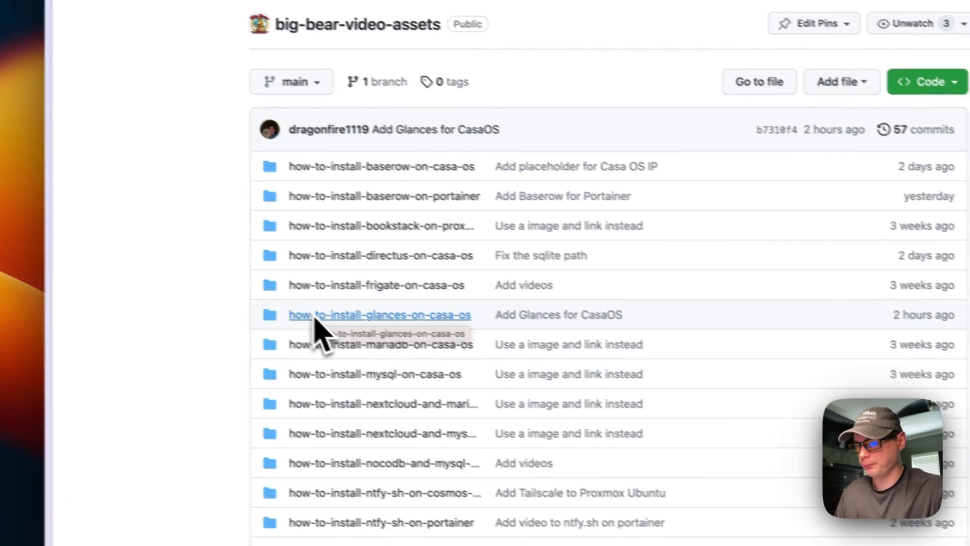
left_click(327, 321)
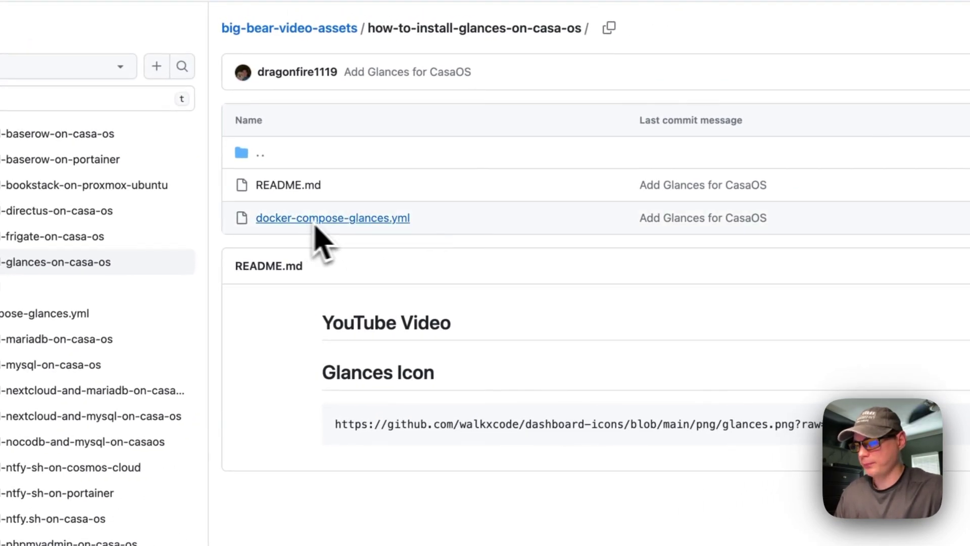
Step: Open docker-compose-glances.yml and highlight its version, services and glances service lines
left_click(312, 222)
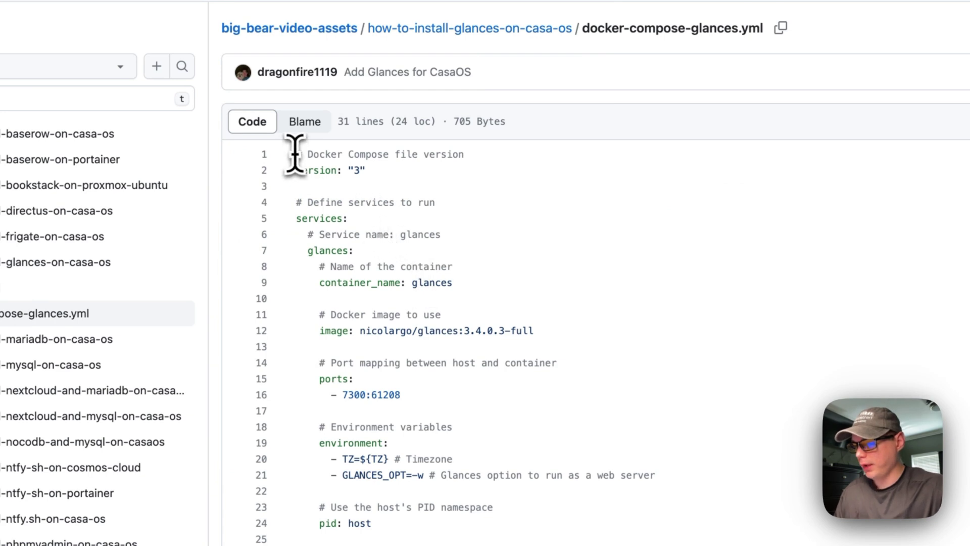
left_click_drag(295, 154, 403, 176)
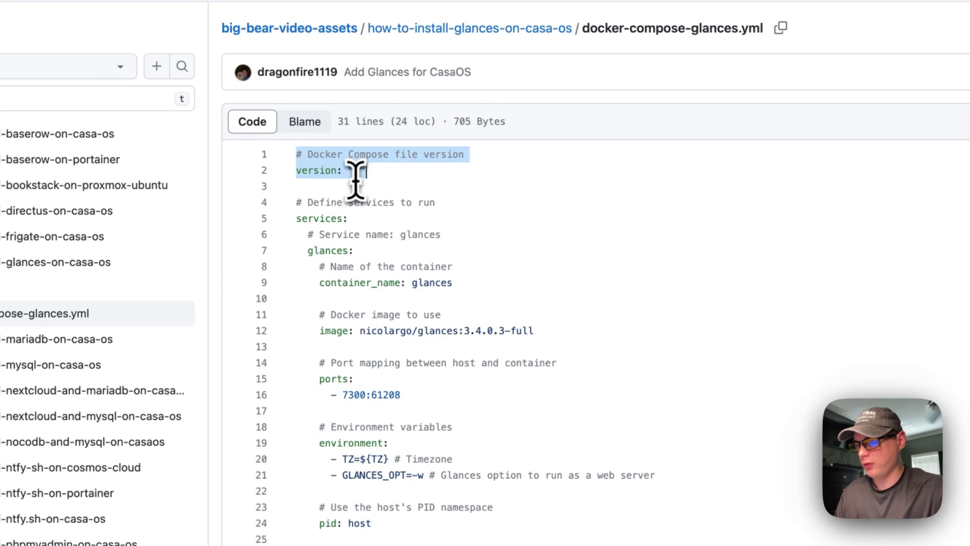
left_click_drag(296, 218, 369, 220)
left_click_drag(308, 250, 455, 282)
left_click(368, 251)
double_click(305, 219)
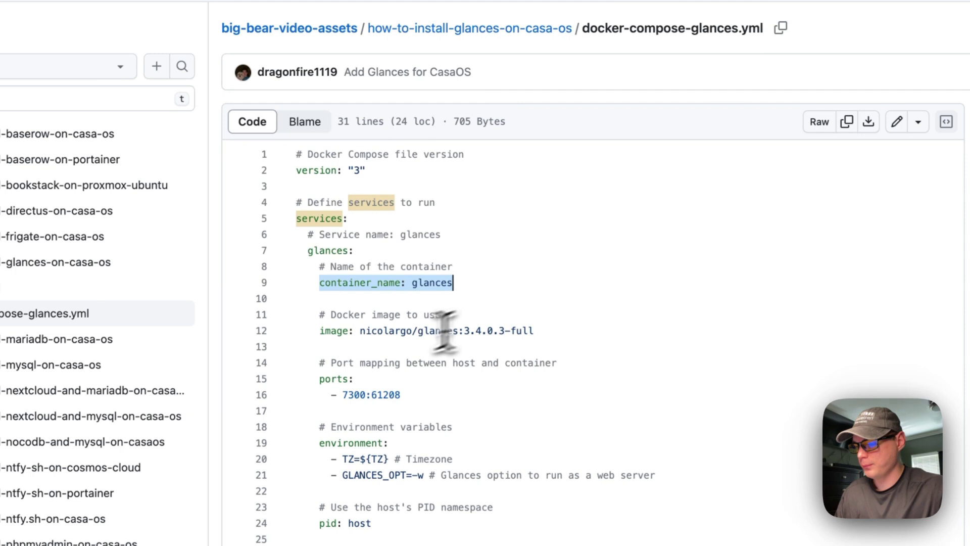
Step: Highlight the container_name and the nicolargo/glances image with its 3.4.0.3-full tag
left_click_drag(320, 330, 590, 333)
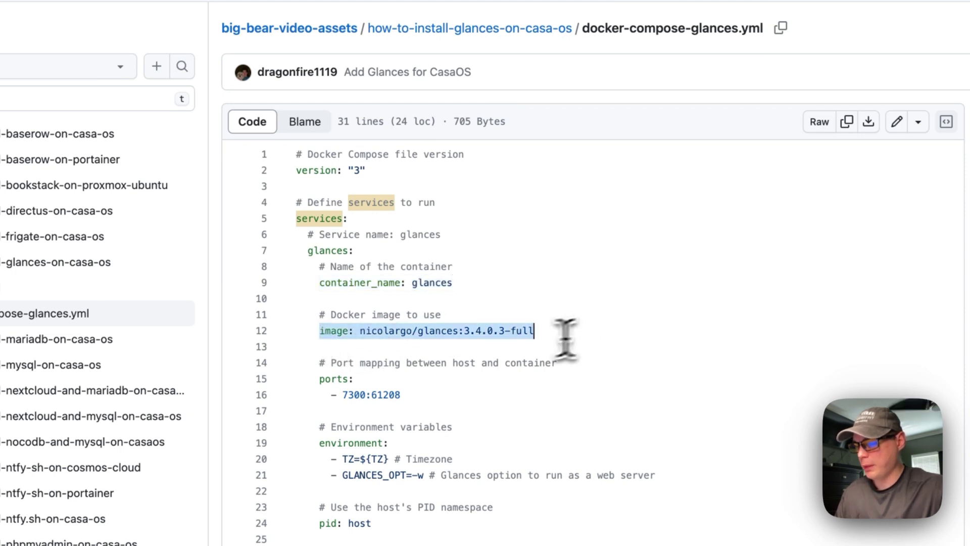
double_click(362, 331)
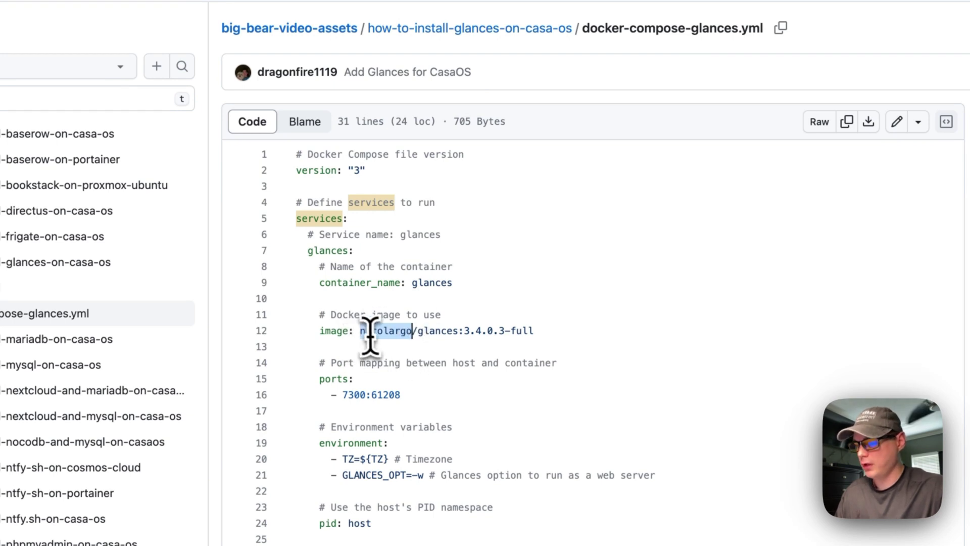
left_click_drag(360, 331, 395, 332)
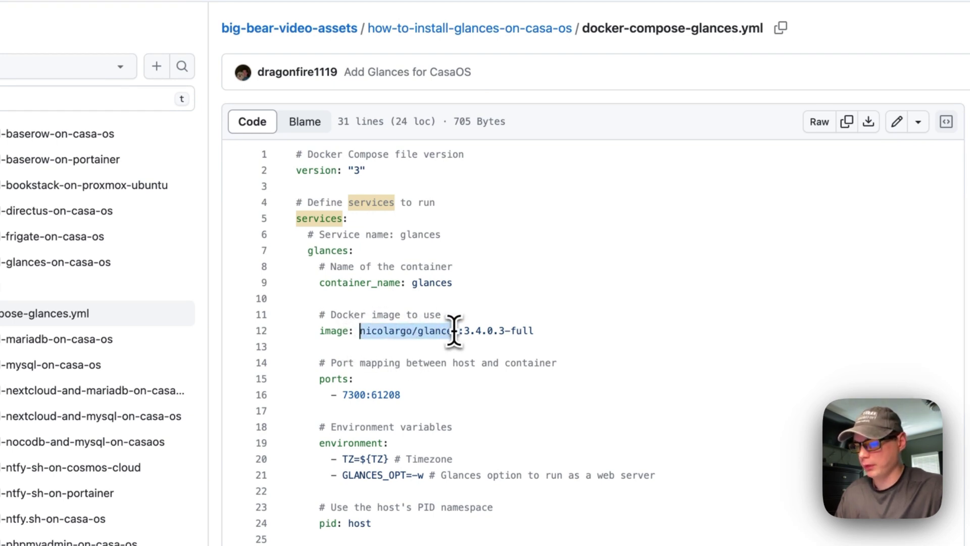
left_click_drag(464, 331, 560, 332)
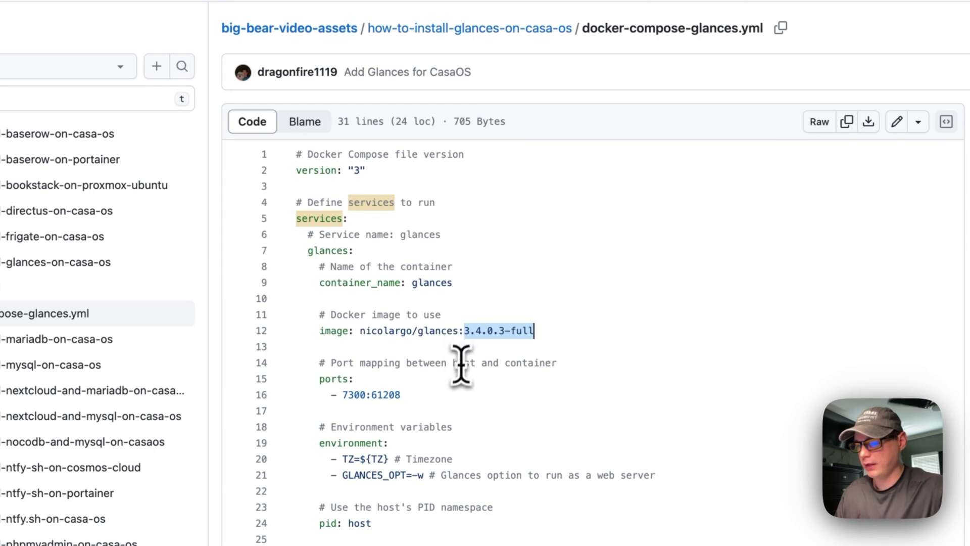
left_click(461, 334)
left_click_drag(462, 333, 535, 332)
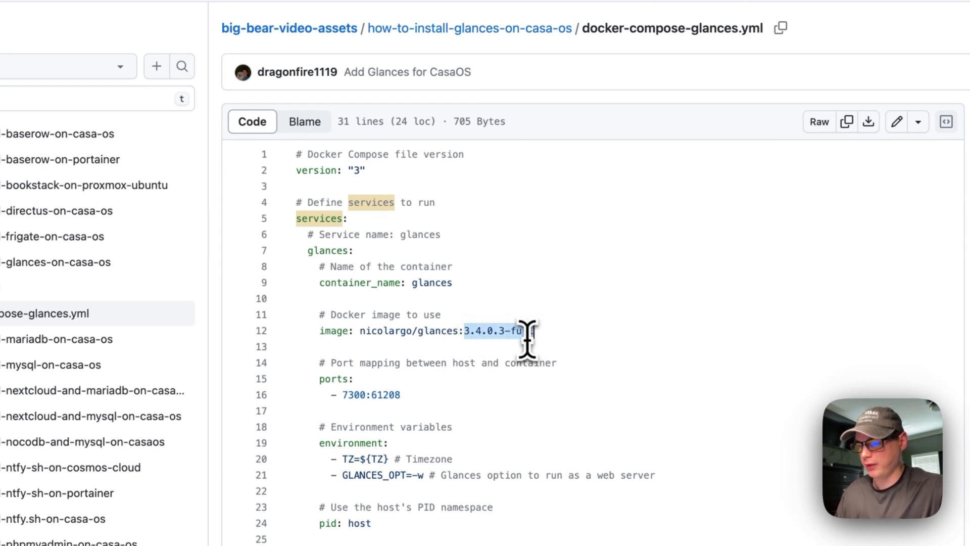
double_click(480, 331)
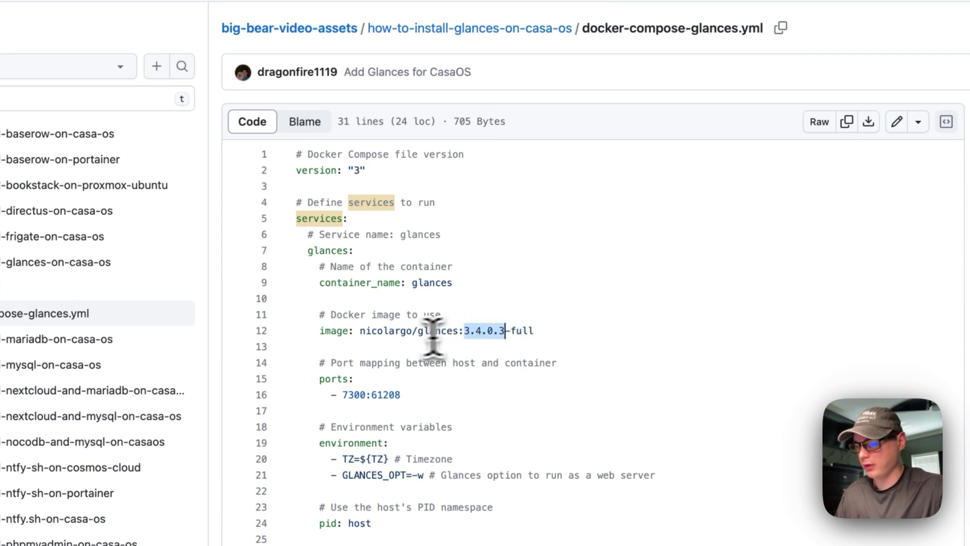
left_click_drag(360, 332, 459, 333)
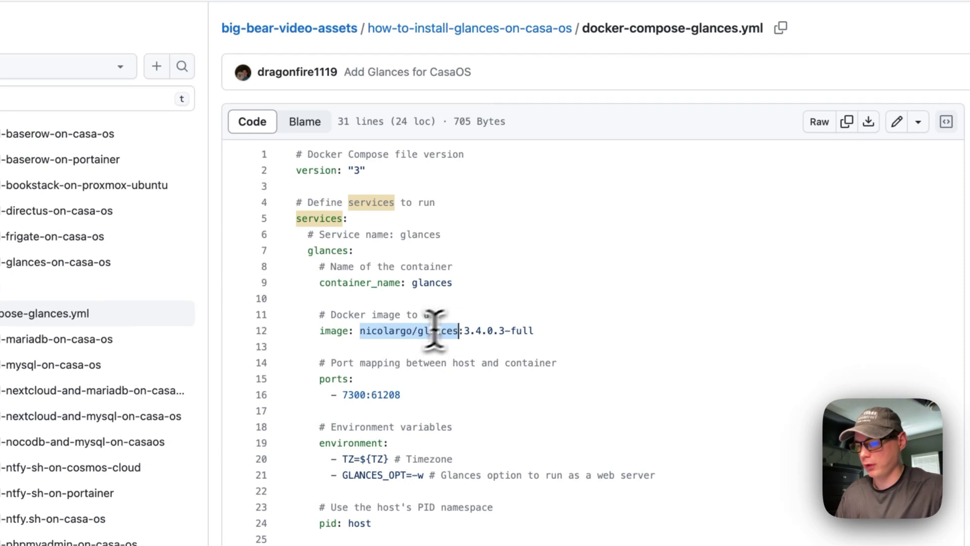
left_click_drag(463, 332, 629, 328)
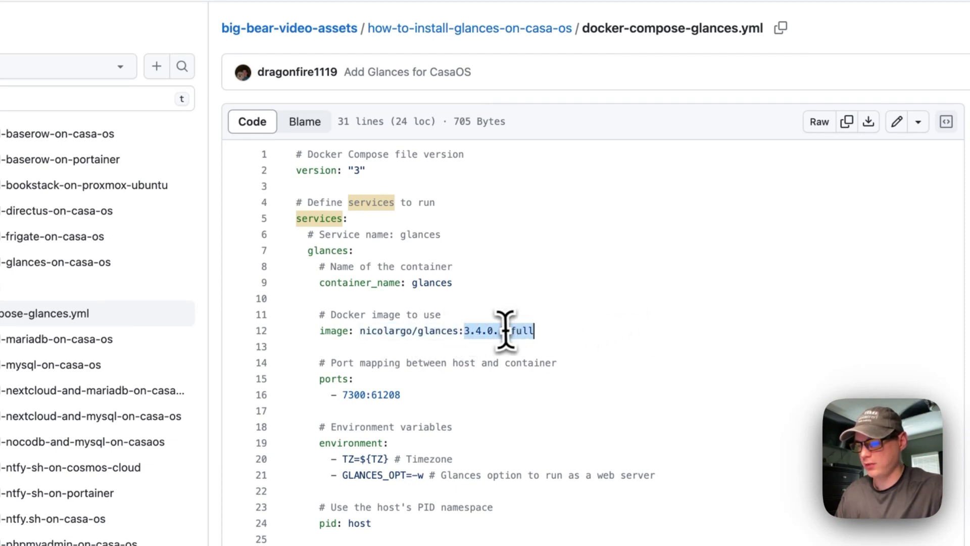
Step: Highlight the 7300:61208 port mapping block on lines 14–16
scroll(502, 334, "down", 3)
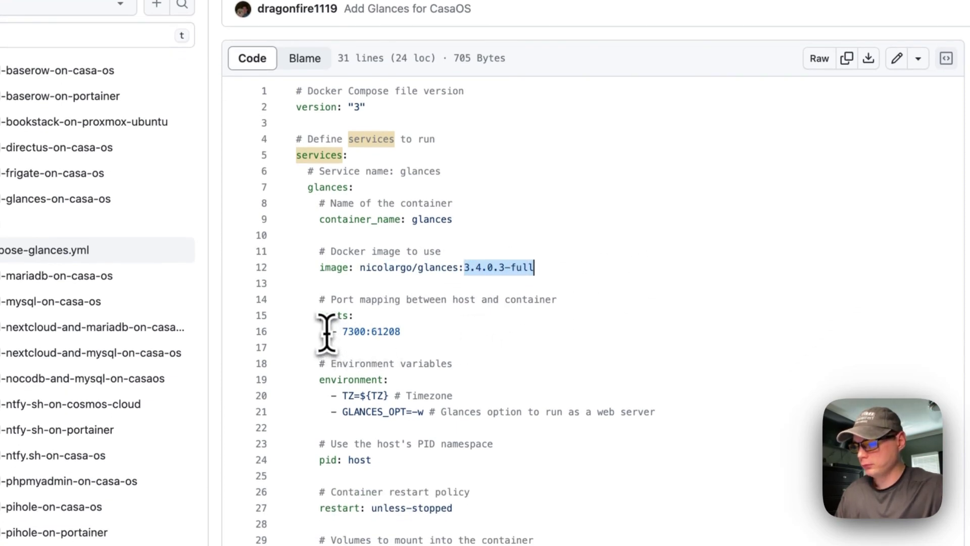
left_click_drag(320, 299, 433, 326)
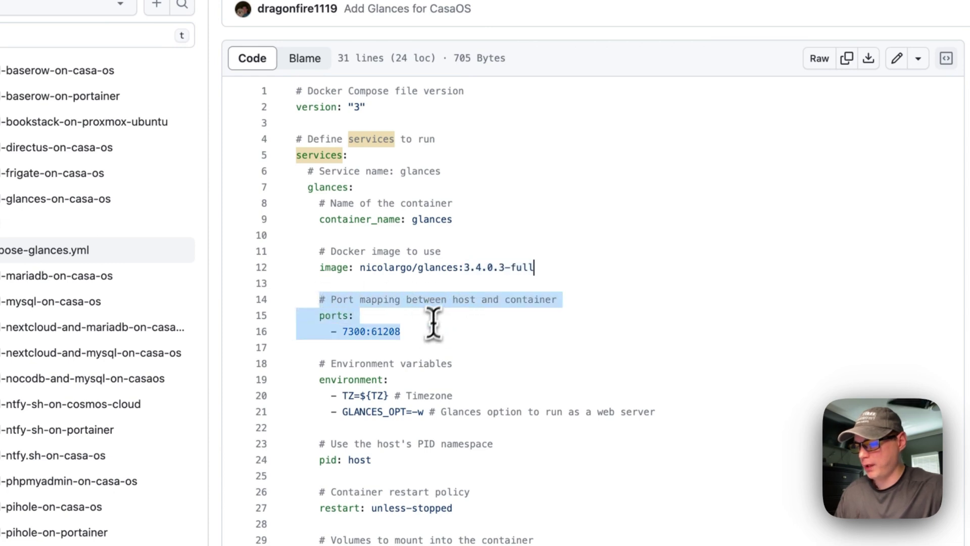
left_click(335, 323)
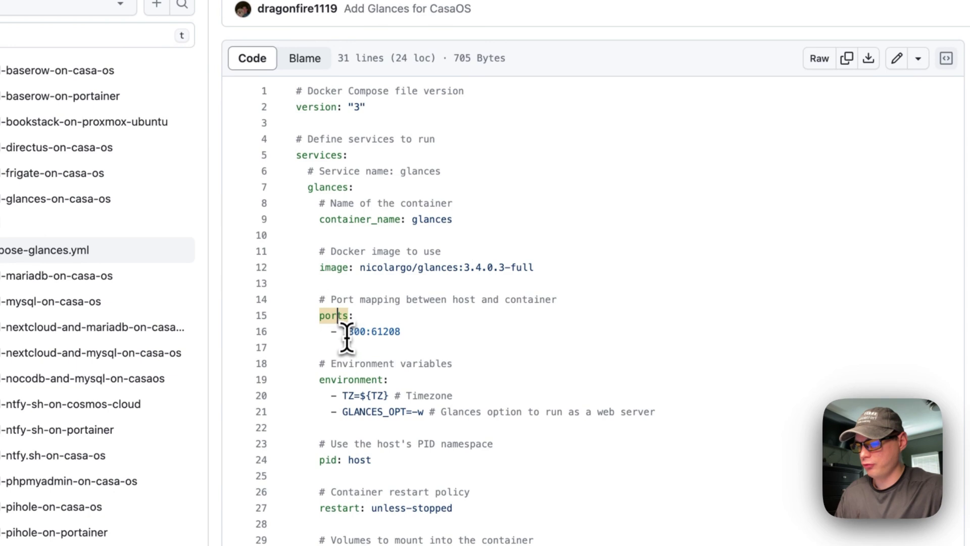
Step: Highlight host port 7300, the ${TZ} timezone variable and the GLANCES_OPT web server option
left_click_drag(348, 333, 342, 332)
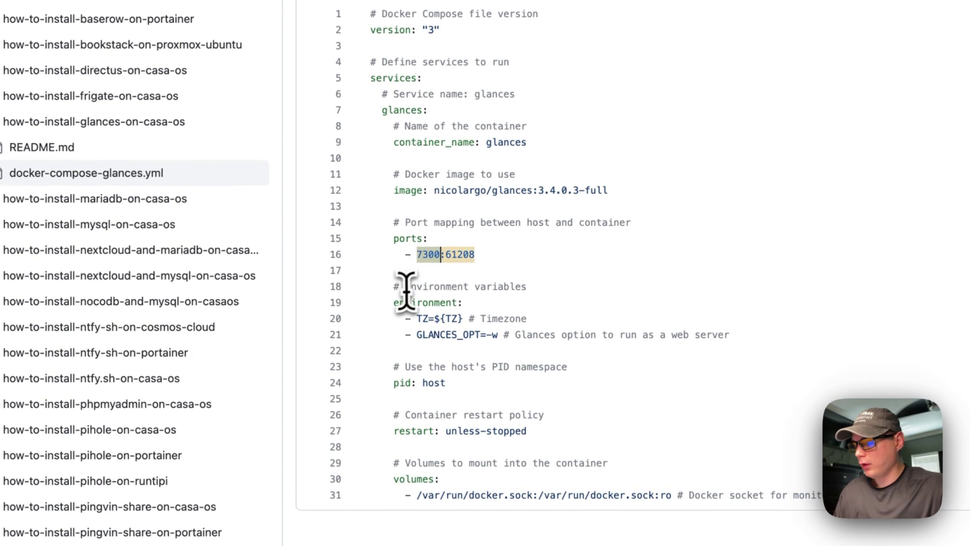
left_click_drag(401, 289, 696, 314)
left_click_drag(599, 235, 634, 253)
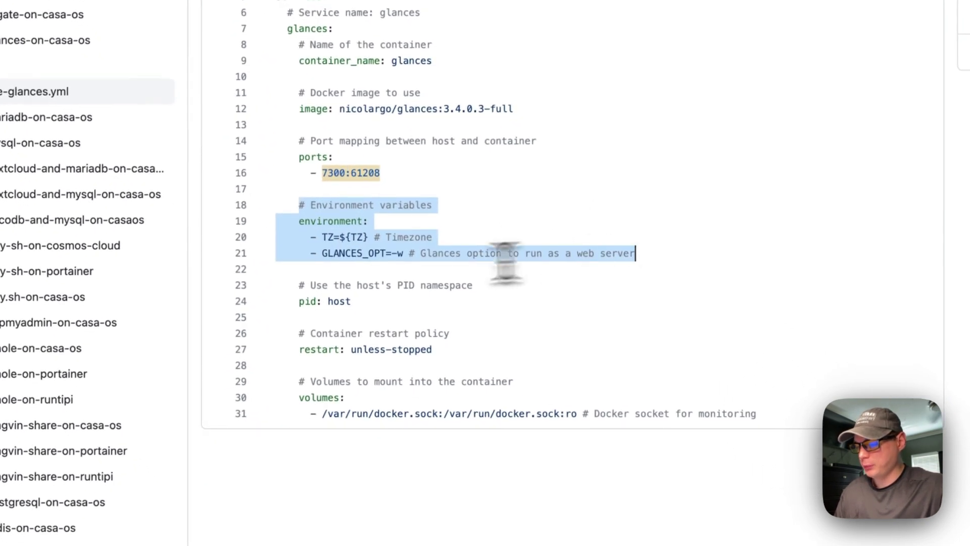
left_click(334, 241)
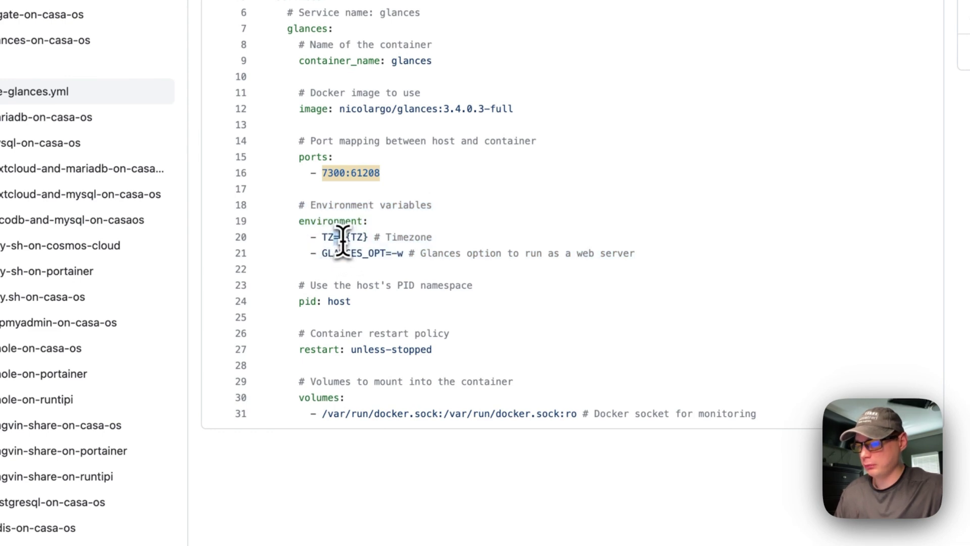
left_click_drag(342, 239, 387, 242)
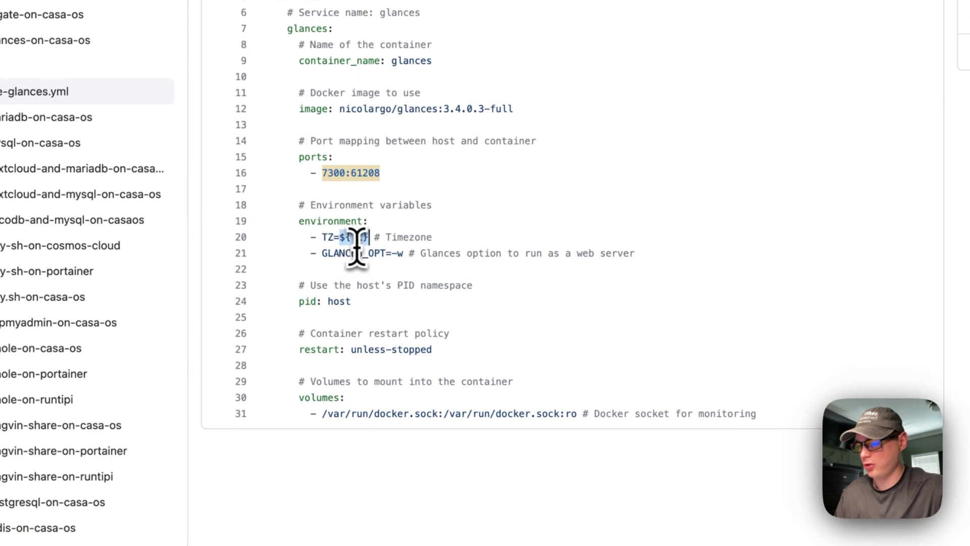
left_click_drag(324, 254, 404, 253)
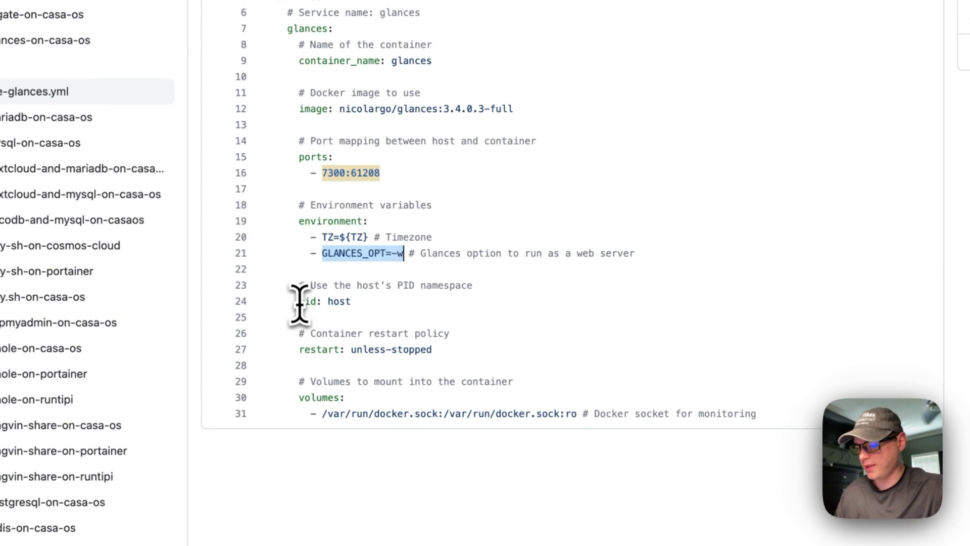
Step: Point out the host PID setting and Docker socket volume mount, then copy the raw file
left_click_drag(305, 301, 364, 301)
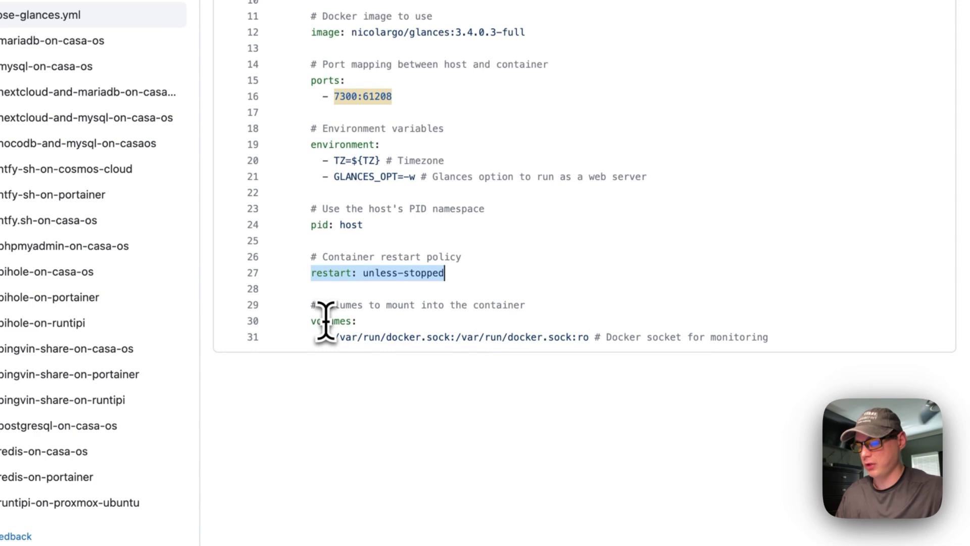
left_click_drag(311, 321, 771, 337)
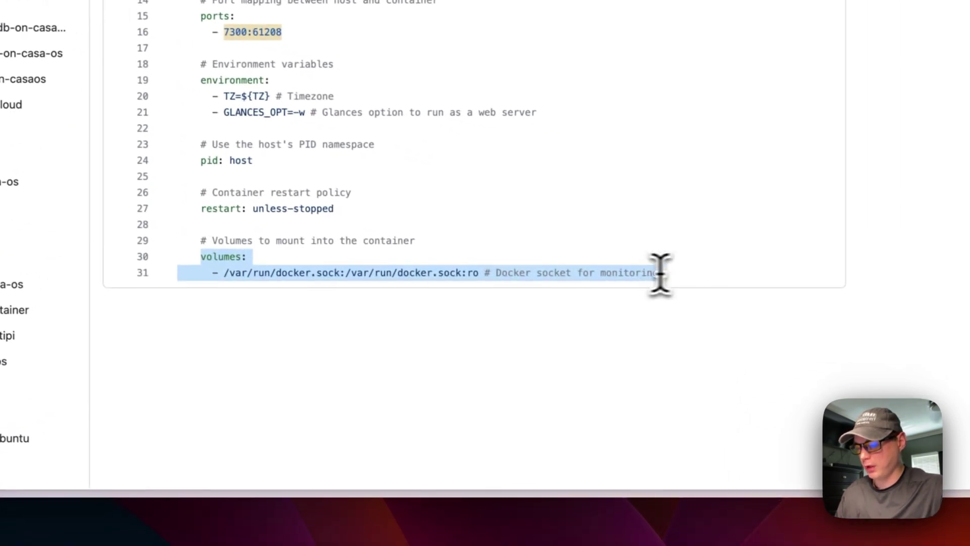
left_click(231, 273)
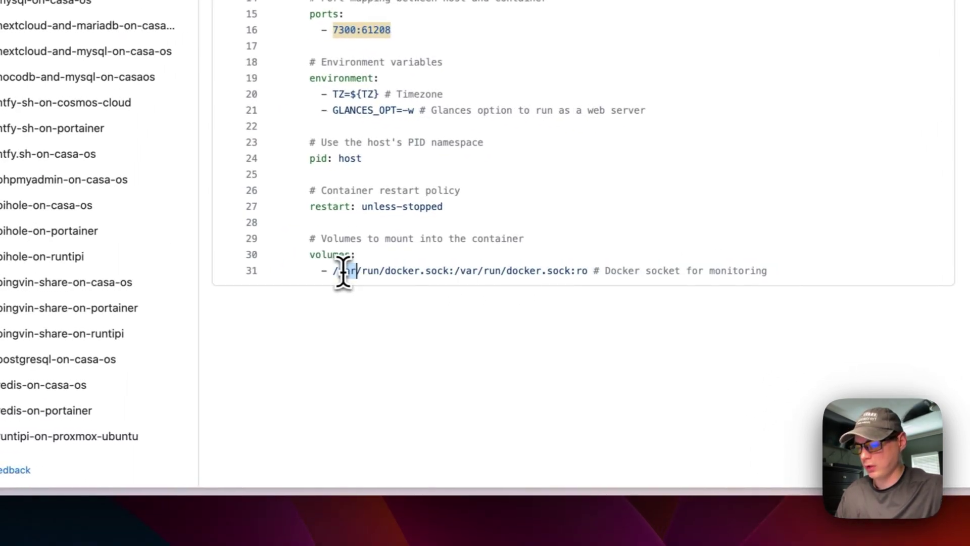
double_click(261, 272)
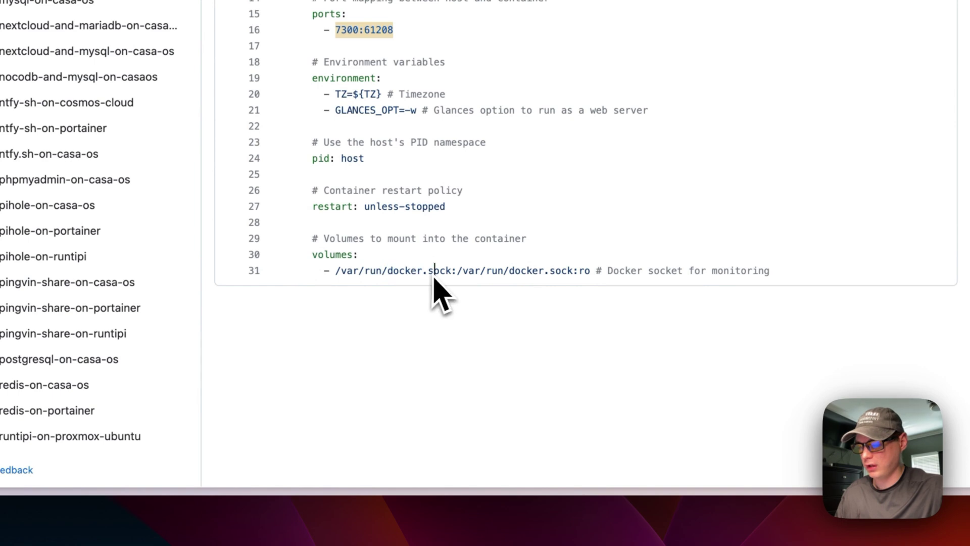
triple_click(516, 272)
left_click(504, 273)
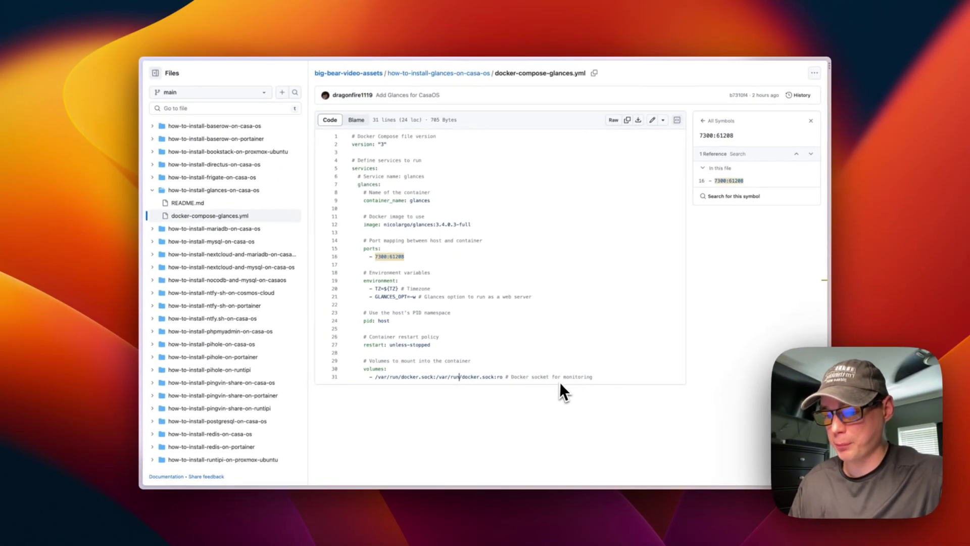
scroll(454, 245, "up", 1)
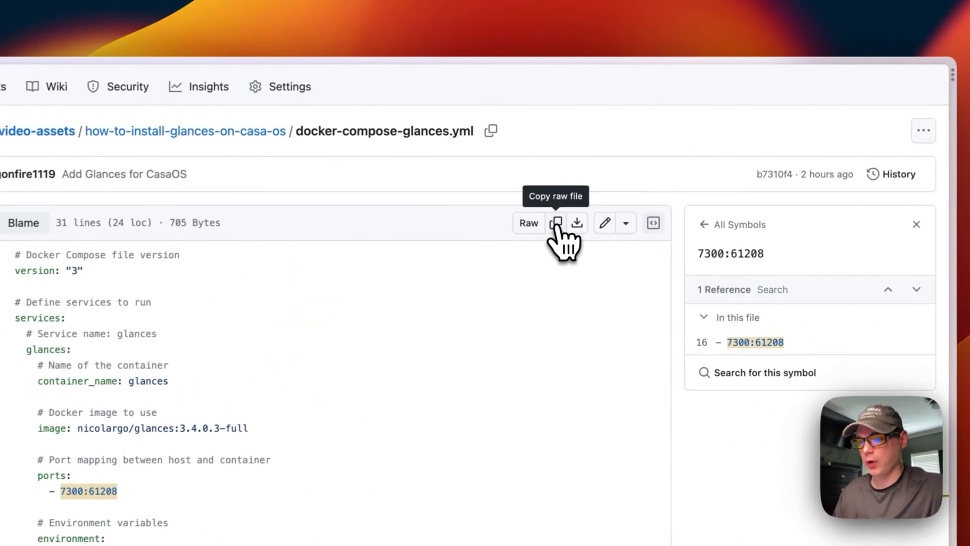
left_click(627, 142)
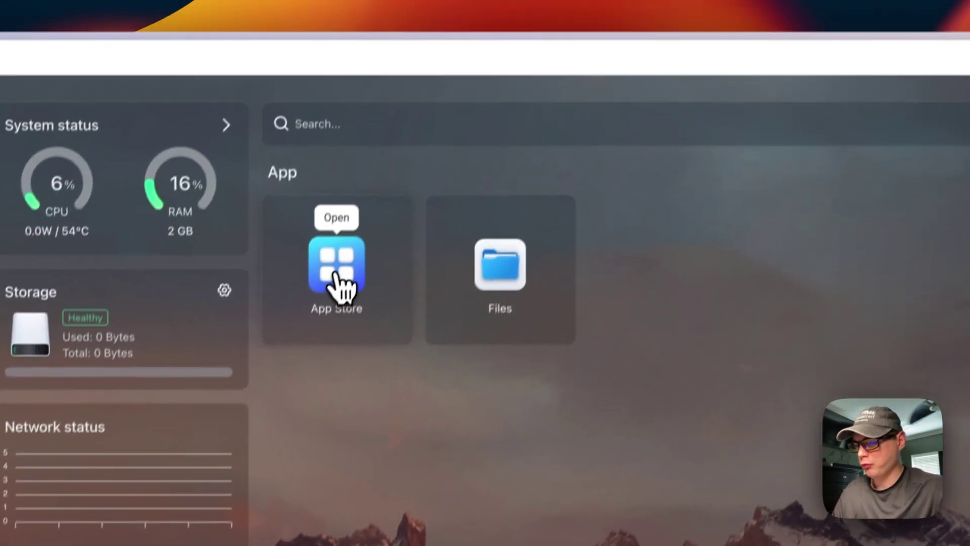
Step: Start a Custom Install from the App Store and paste the copied compose YAML into the import box
left_click(382, 147)
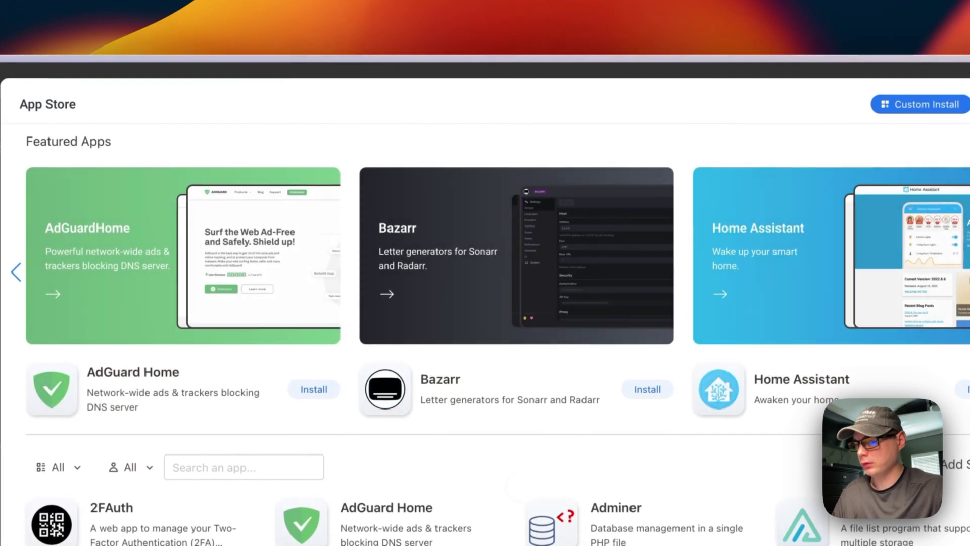
left_click(867, 107)
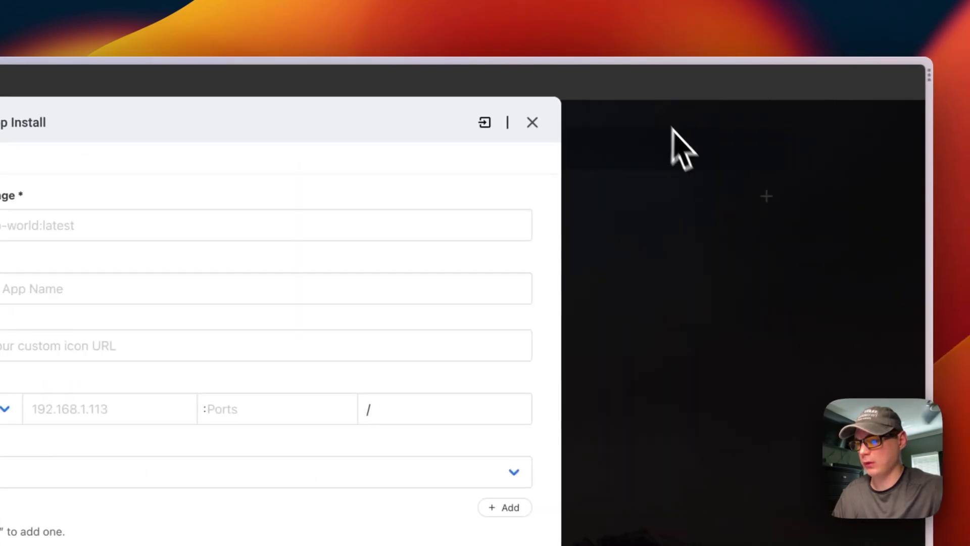
left_click(483, 124)
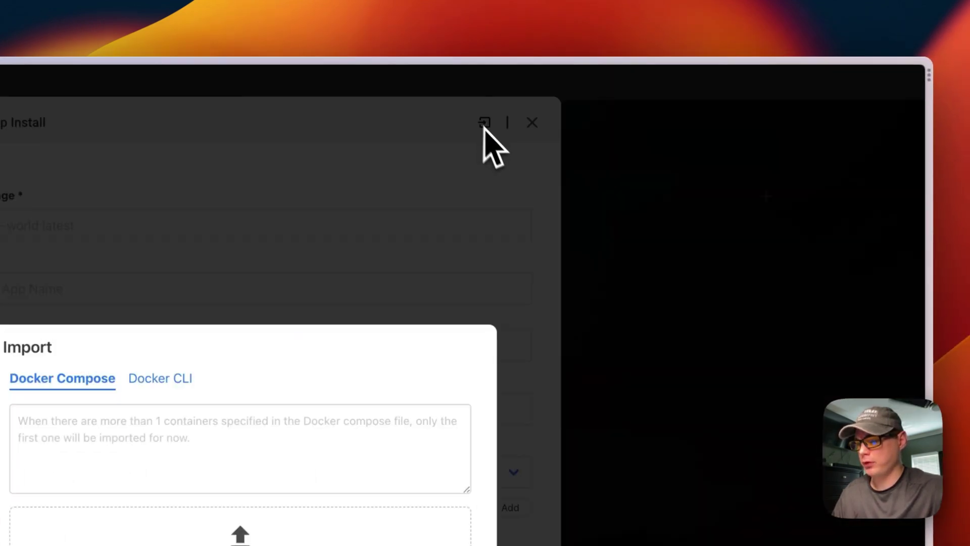
left_click(331, 242)
key("super+v")
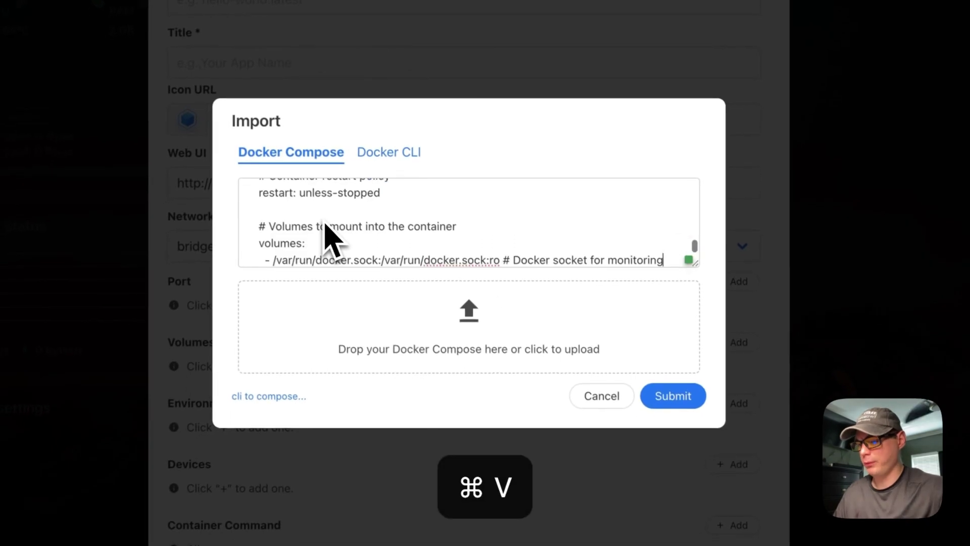
scroll(374, 227, "up", 10)
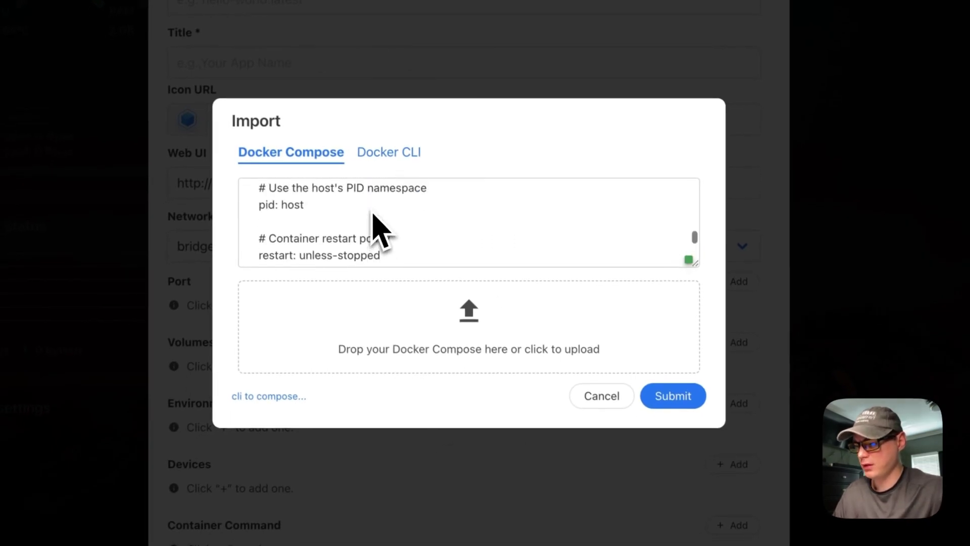
scroll(373, 214, "up", 8)
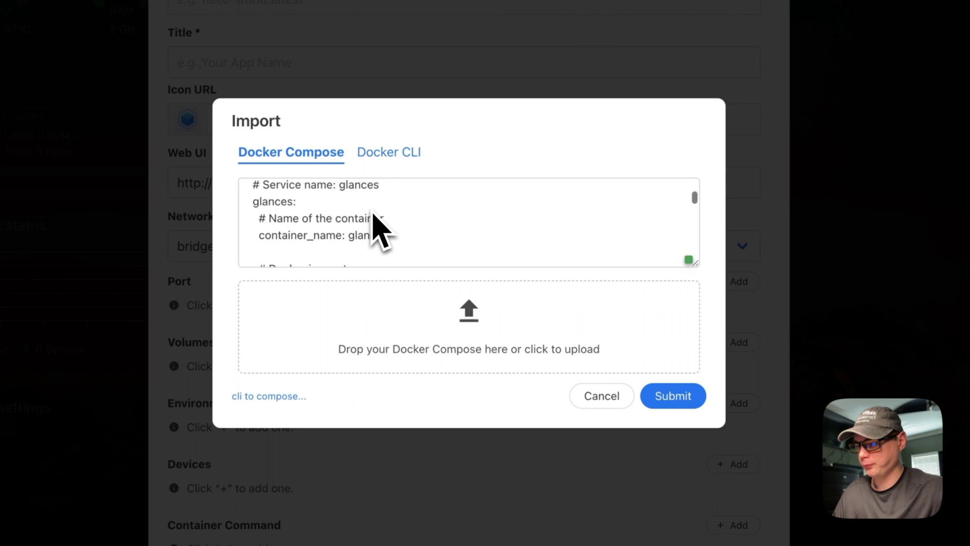
Step: Submit the imported compose file, acknowledge the notice, and enter Glances as the app title
left_click(657, 394)
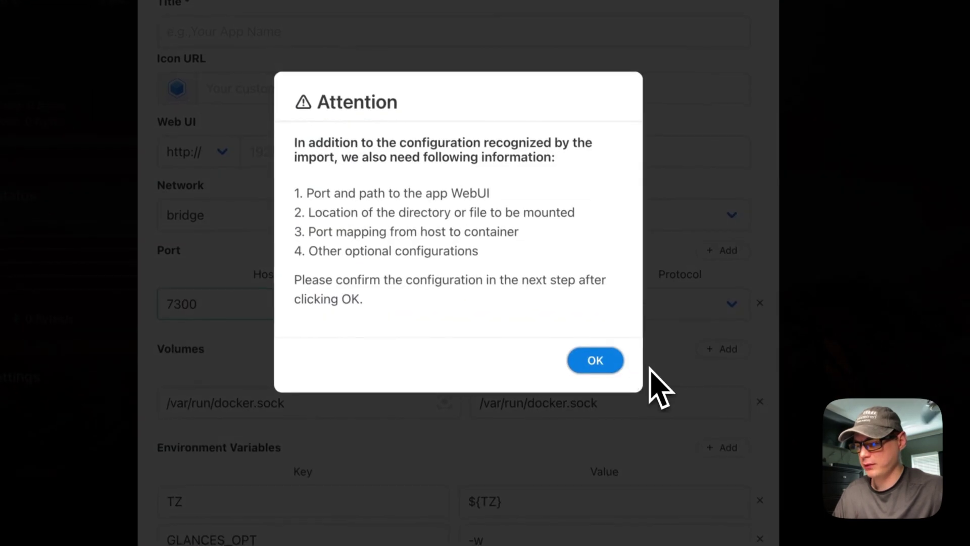
left_click(601, 366)
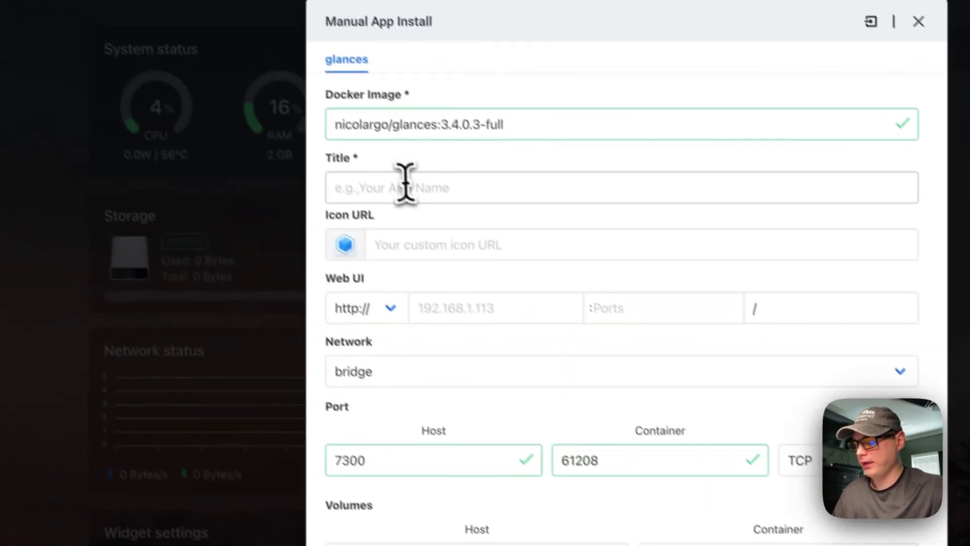
left_click(225, 35)
type("Glances")
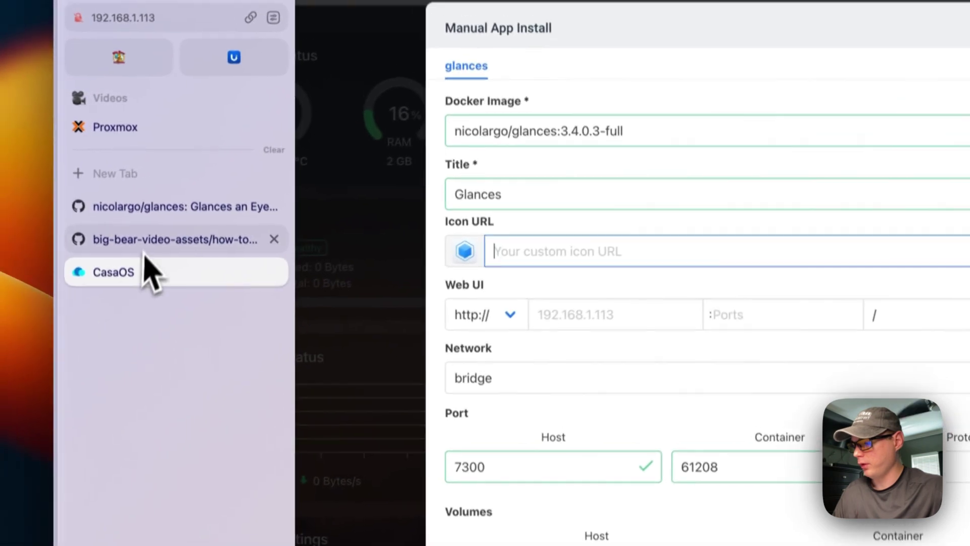
Step: Return to the how-to-install-glances-on-casa-os folder and copy the Glances icon URL from its README
left_click(146, 255)
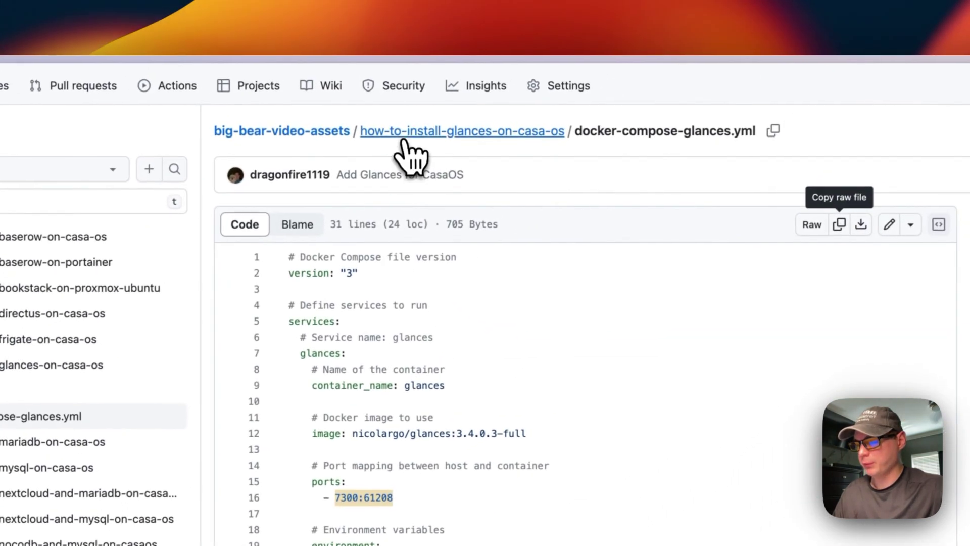
left_click(401, 133)
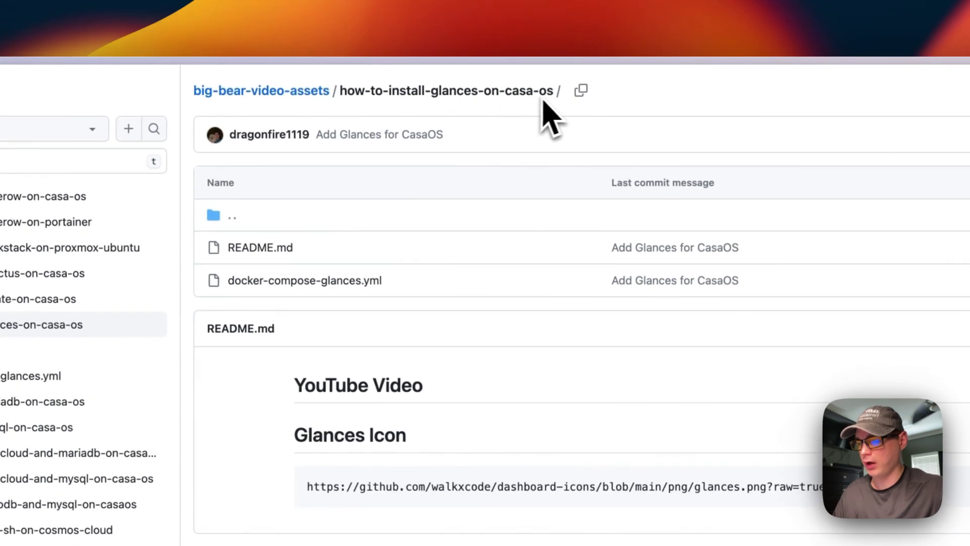
left_click_drag(292, 436, 526, 454)
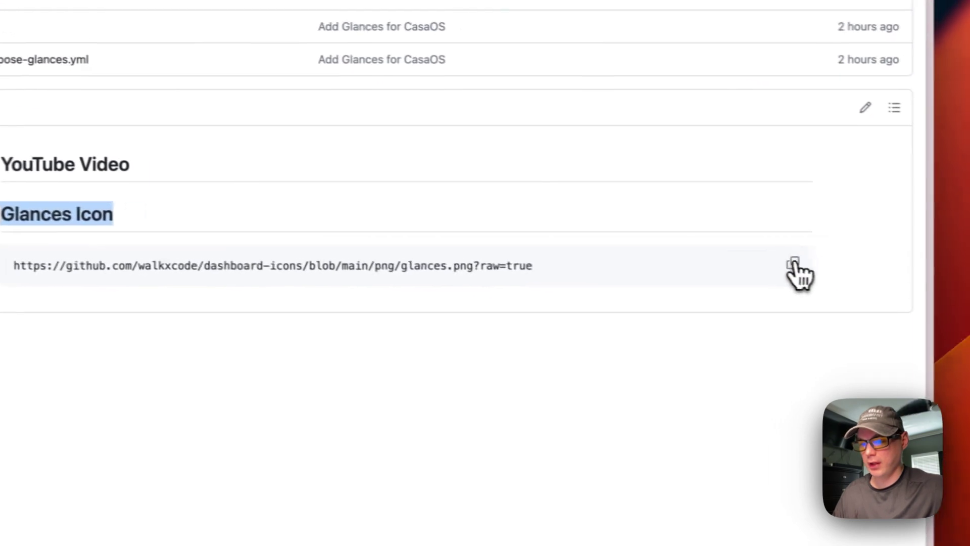
left_click(796, 273)
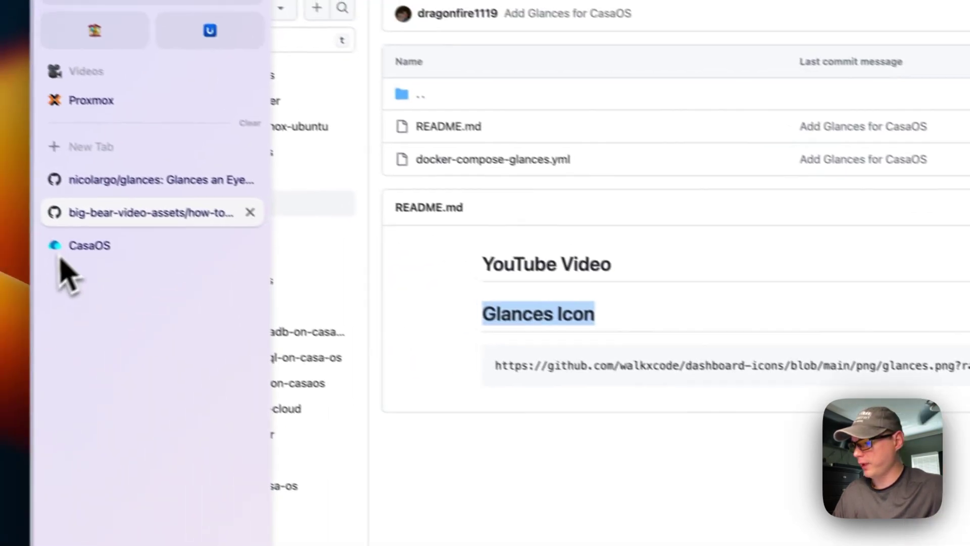
Step: Paste the icon URL into Icon URL and choose 7300 as the Web UI port
left_click(59, 259)
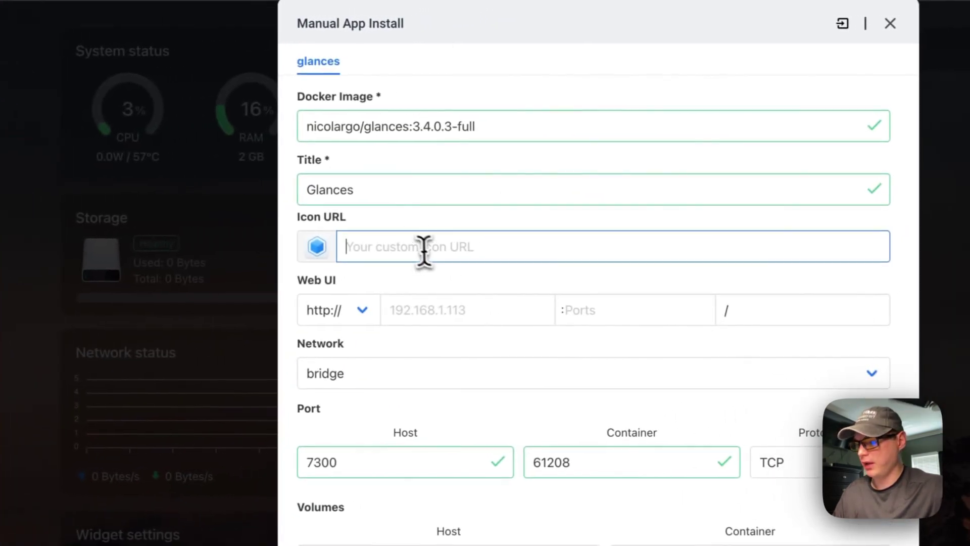
key("super+v")
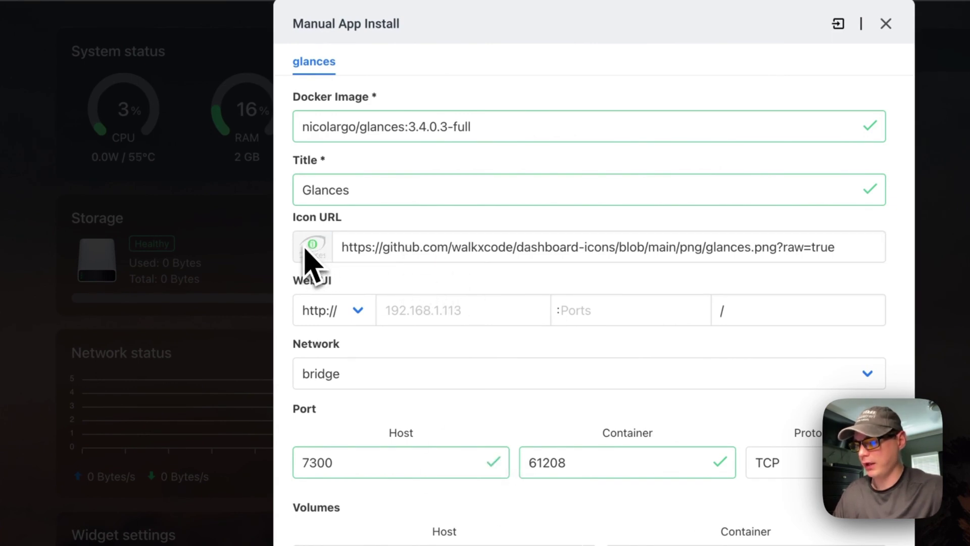
left_click(606, 311)
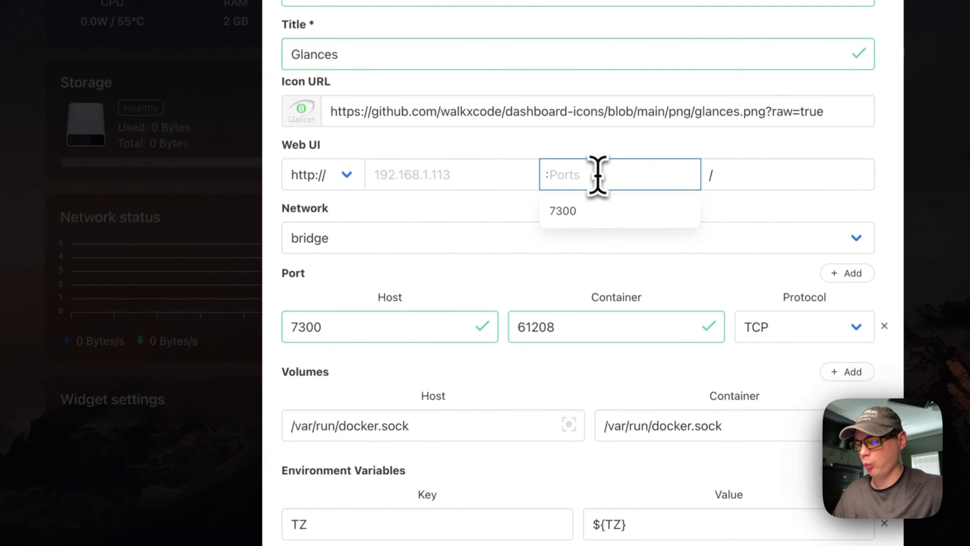
left_click(563, 212)
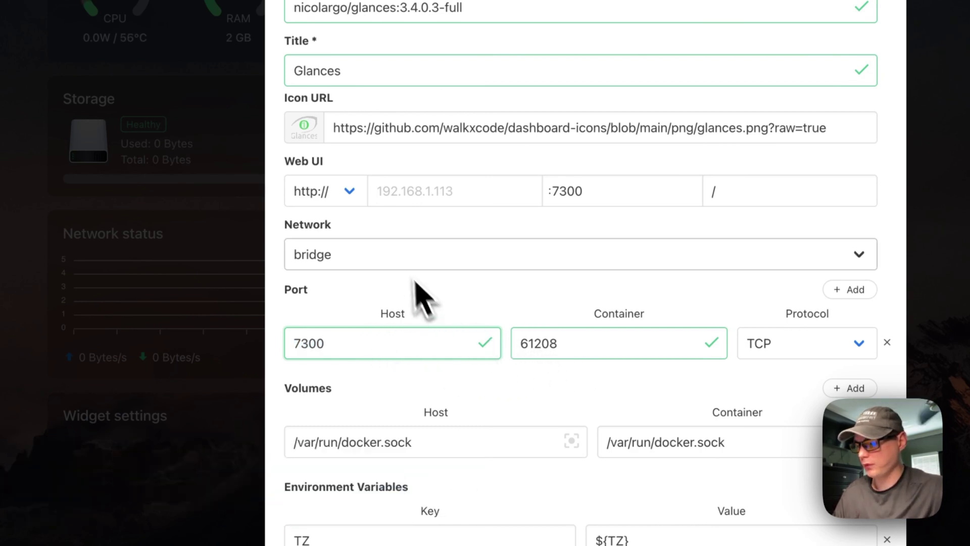
Step: Replace the ${TZ} timezone value with UTC
scroll(409, 287, "down", 7)
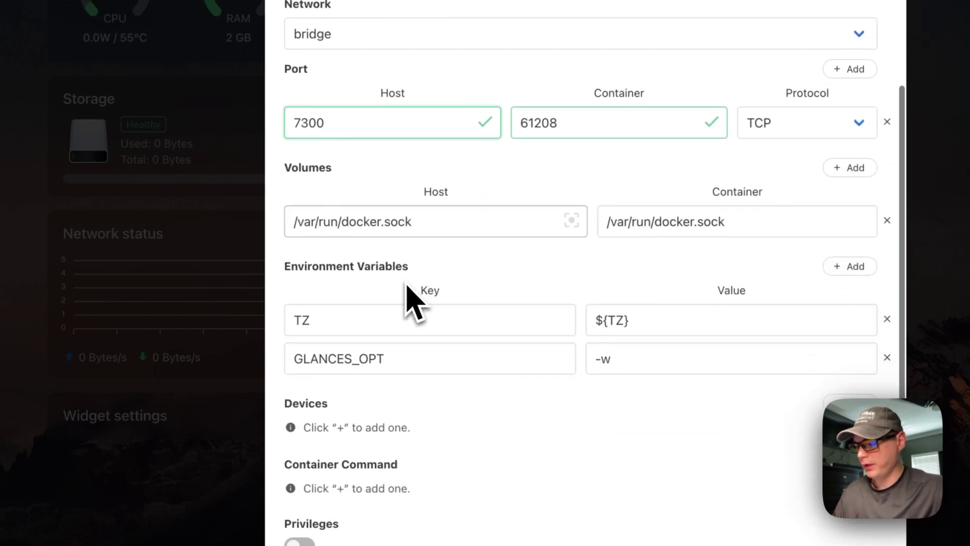
scroll(407, 288, "down", 1)
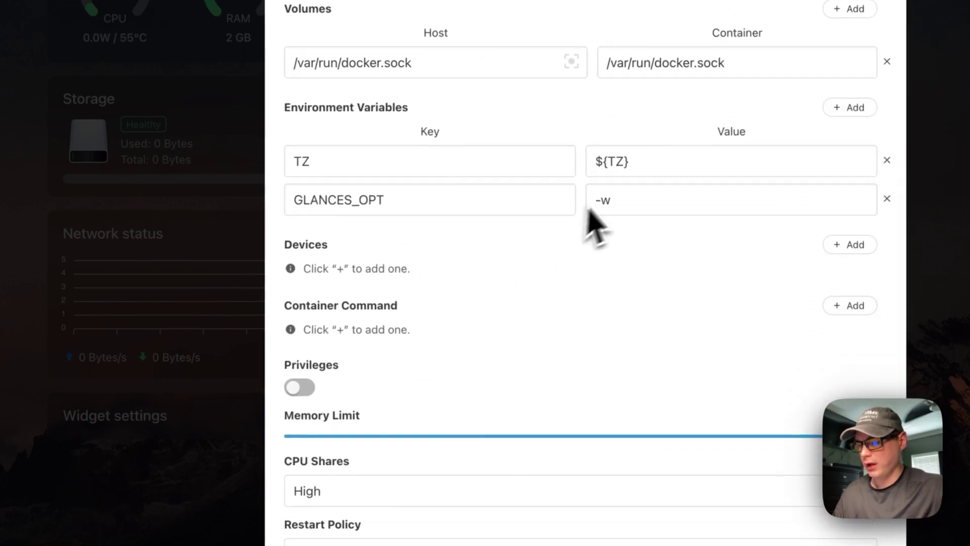
left_click_drag(632, 158, 592, 158)
type("UTC")
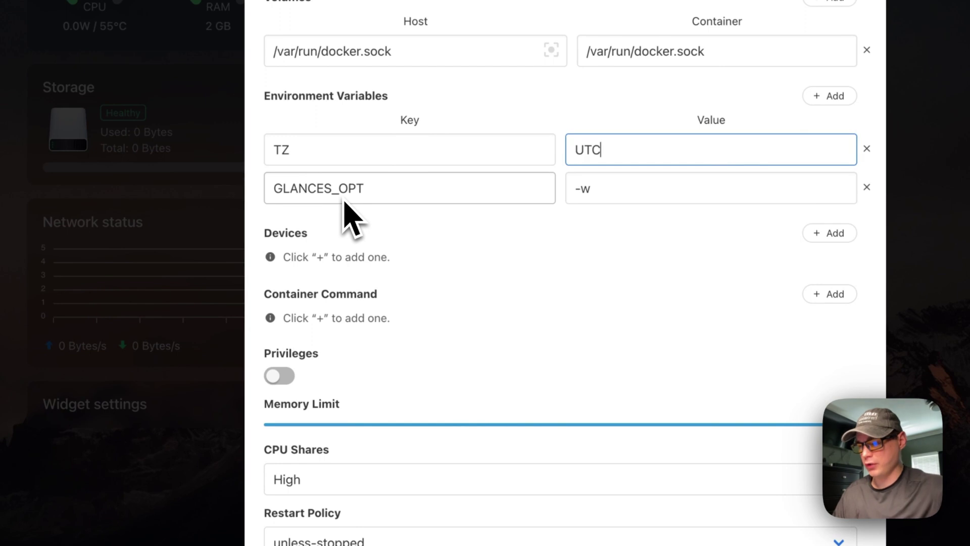
scroll(537, 249, "down", 2)
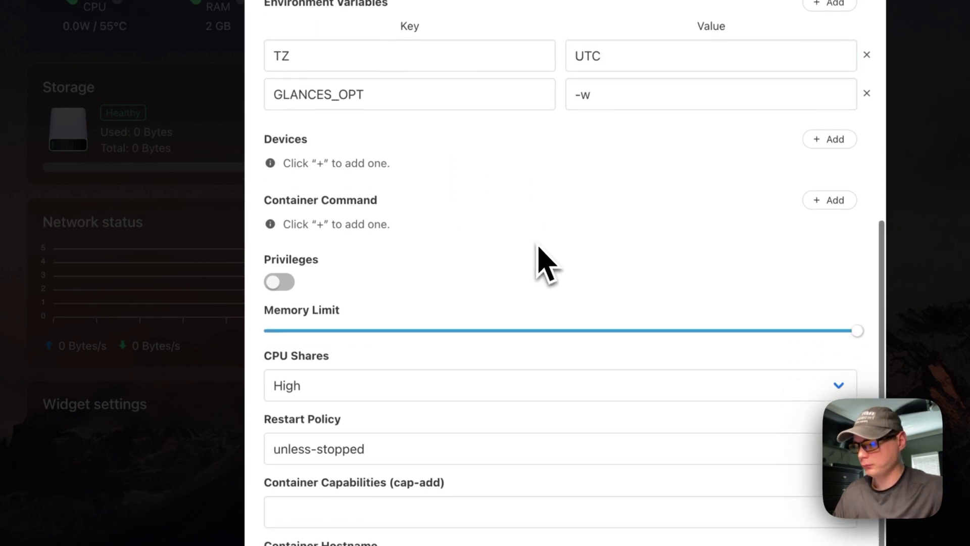
scroll(396, 297, "up", 9)
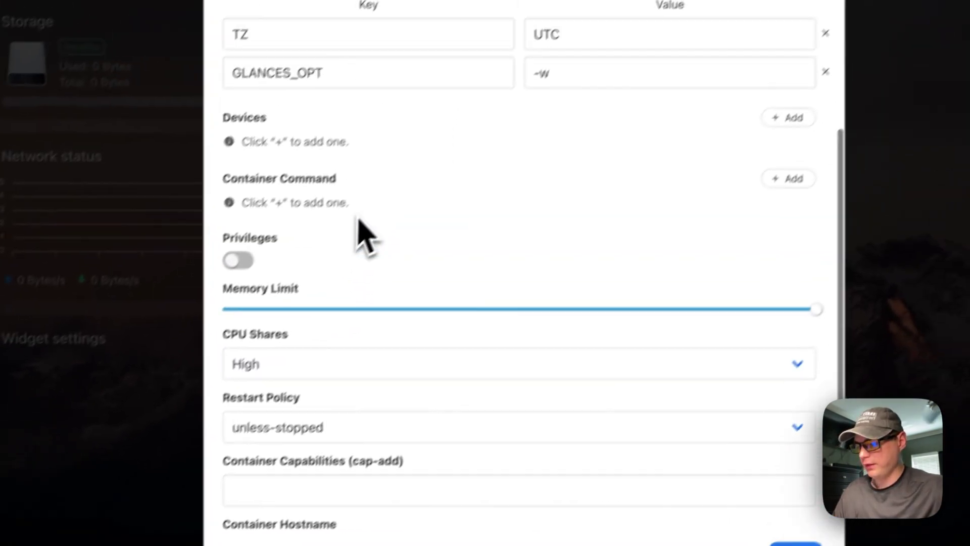
scroll(343, 273, "up", 2)
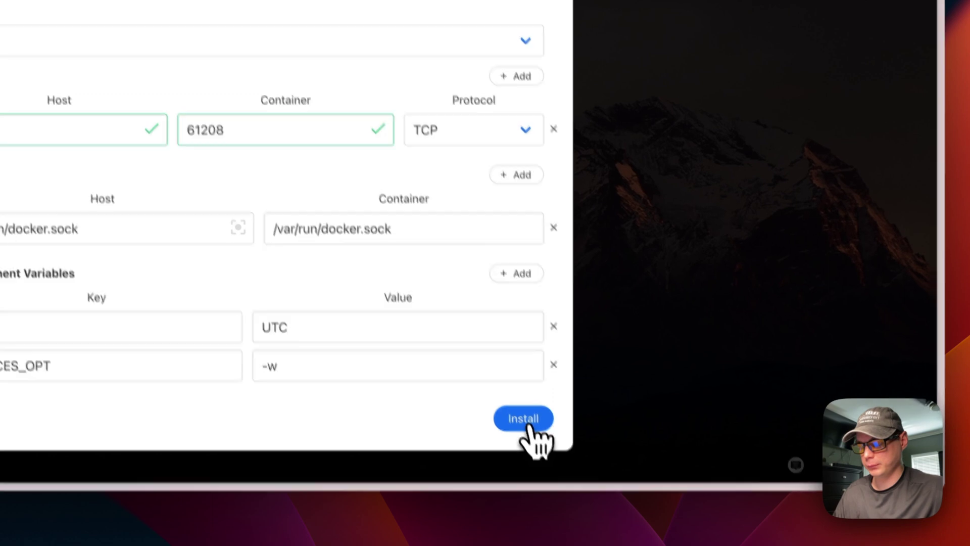
Step: Install the configured Glances app and let the installation run in the background
left_click(530, 426)
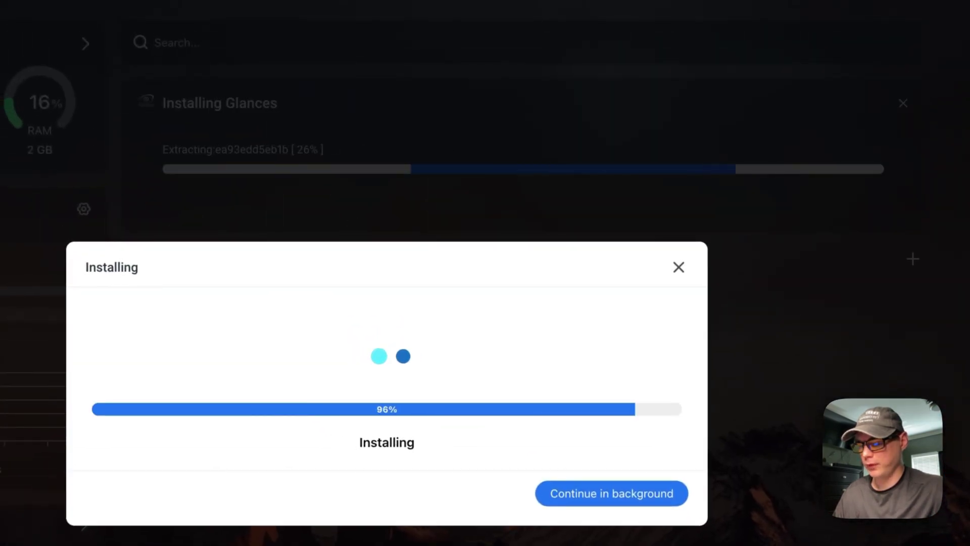
left_click(582, 498)
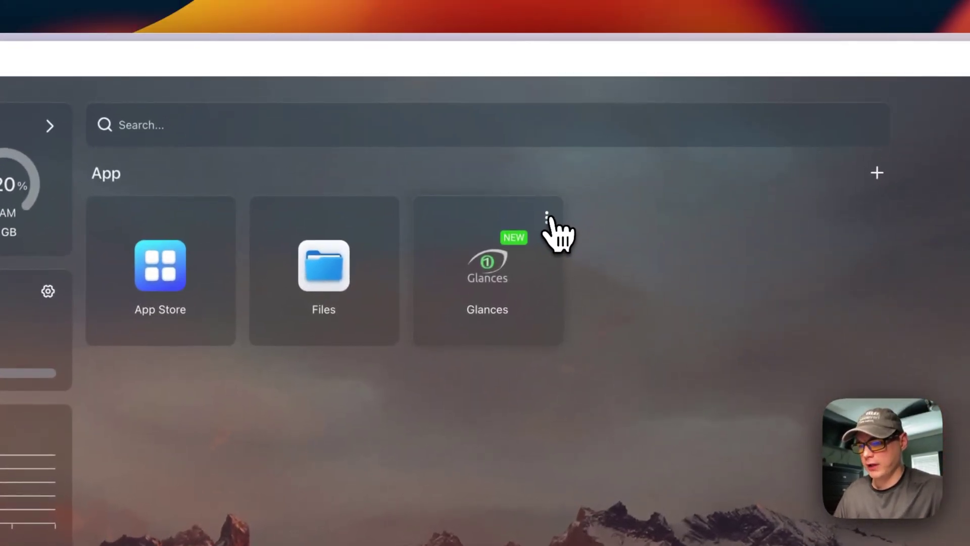
Step: Save the note 'Testing' in the Glances app's Tips
left_click(547, 216)
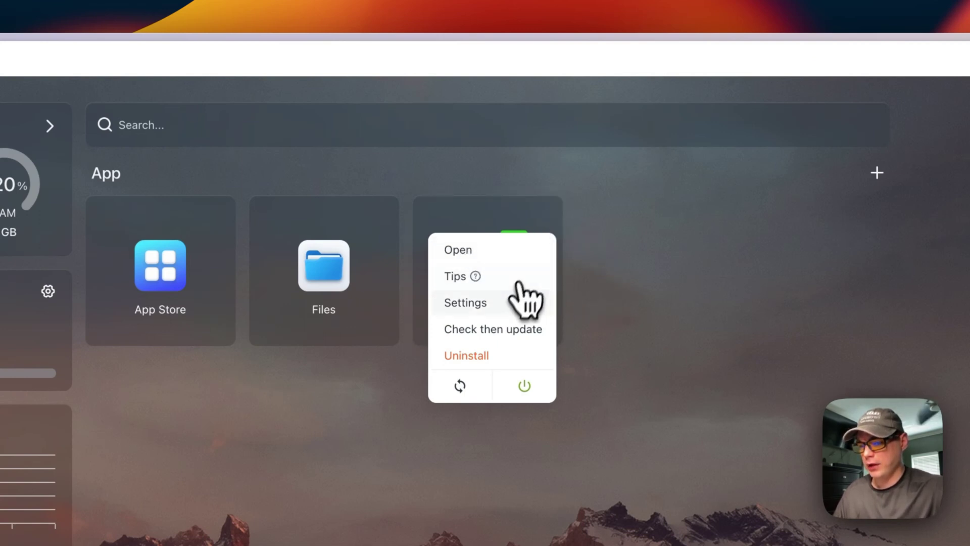
left_click(455, 277)
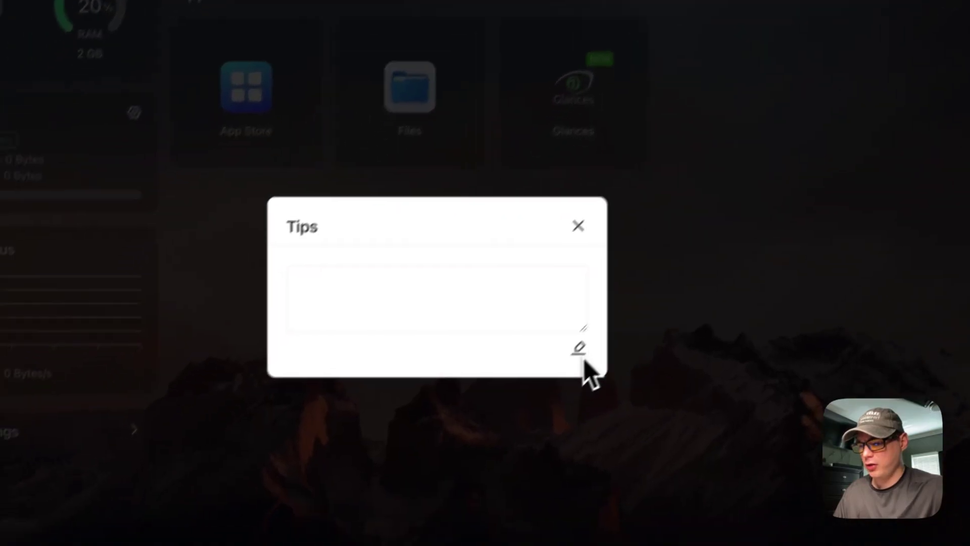
left_click(520, 406)
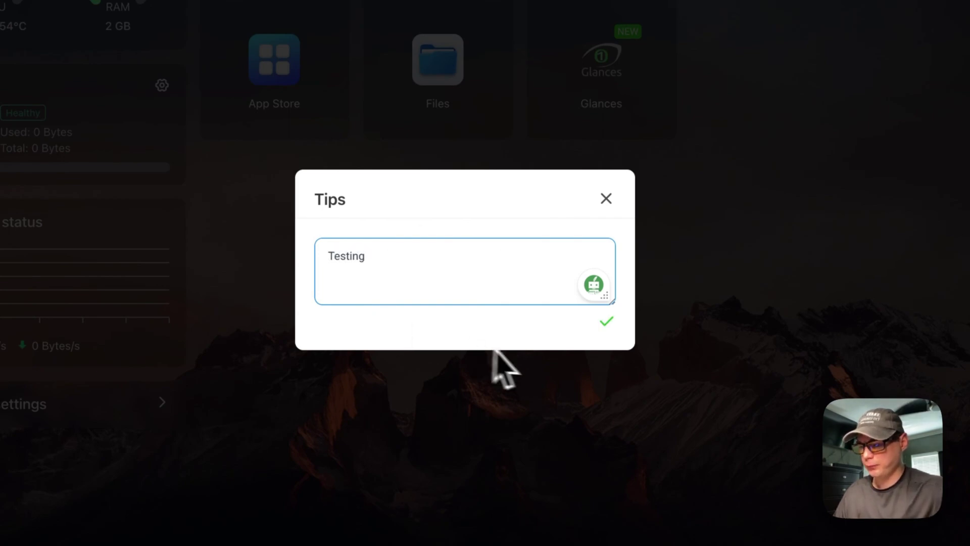
left_click(606, 321)
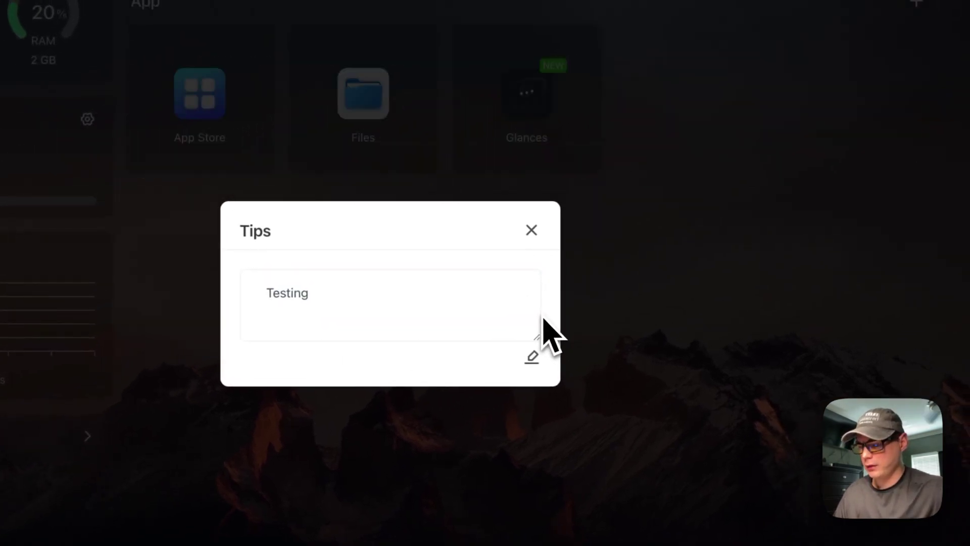
left_click(542, 233)
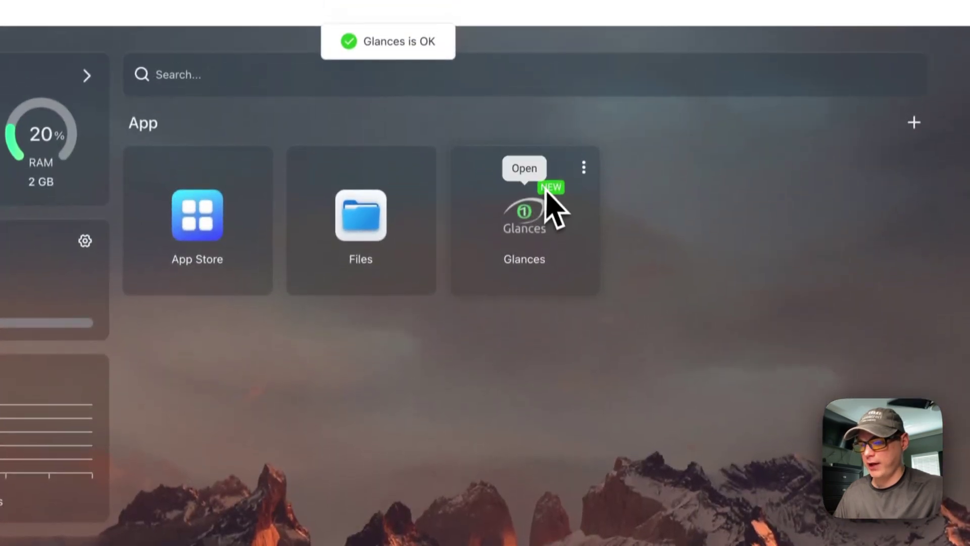
Step: Reopen the Glances tips to confirm the note saved, then open the Glances settings
left_click(586, 46)
left_click(530, 242)
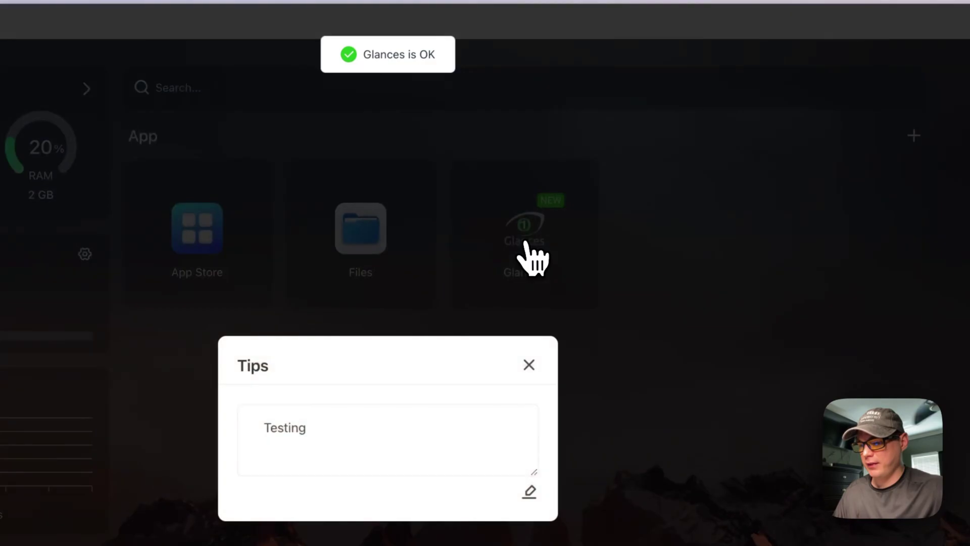
left_click(529, 365)
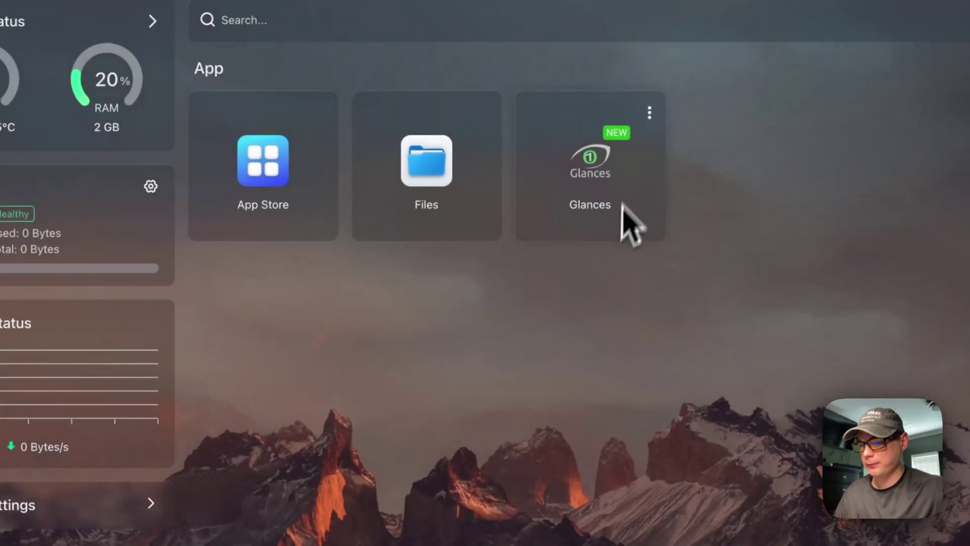
left_click(649, 112)
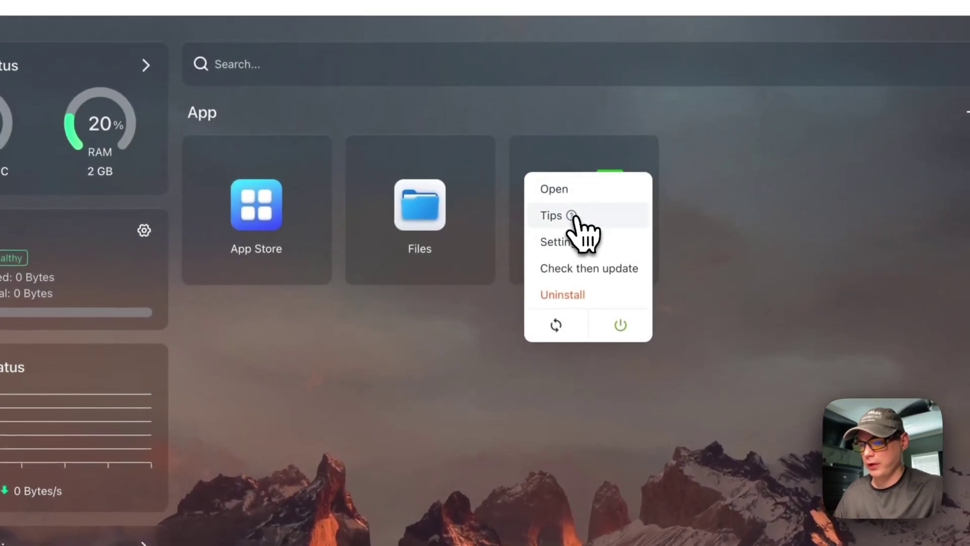
left_click(568, 242)
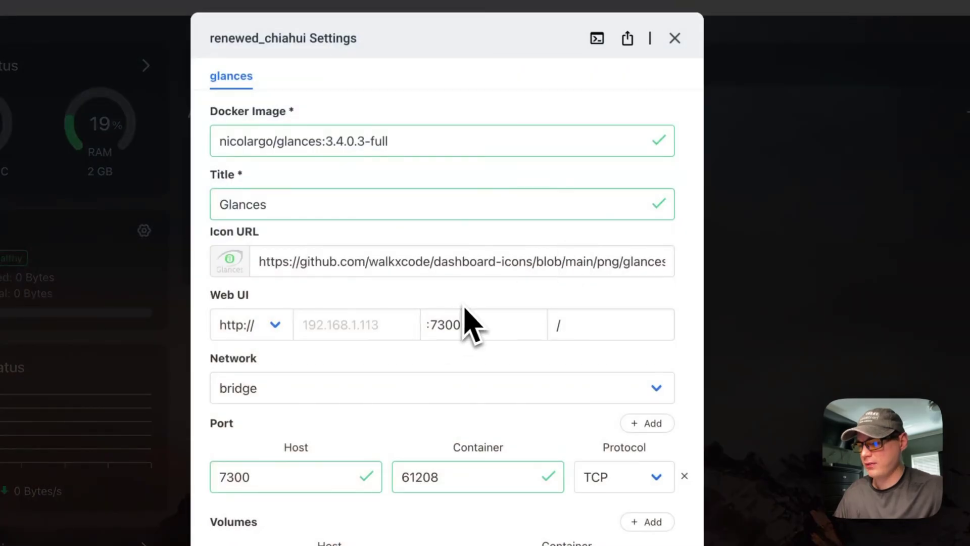
Step: Scroll through the Glances settings, view the container logs, then close the logs and settings
scroll(435, 437, "down", 5)
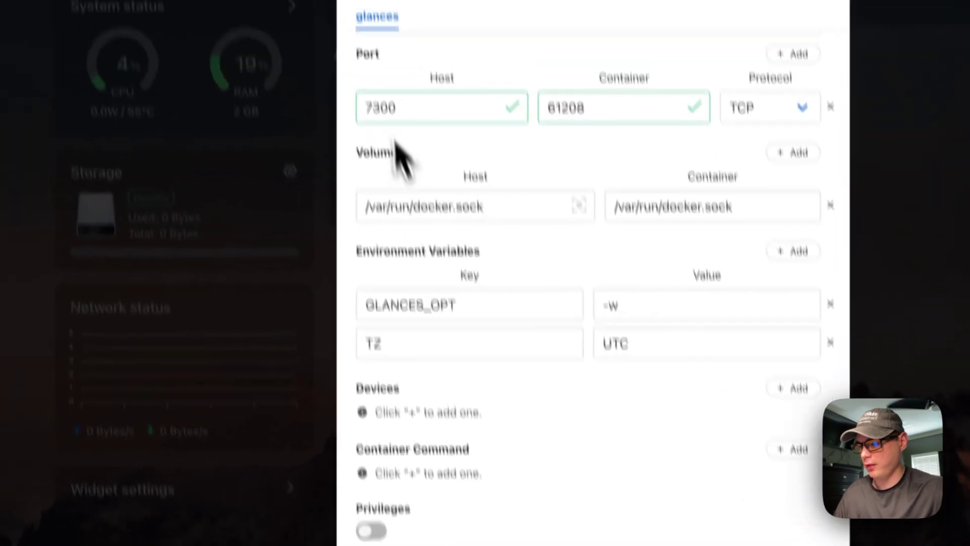
scroll(478, 207, "down", 4)
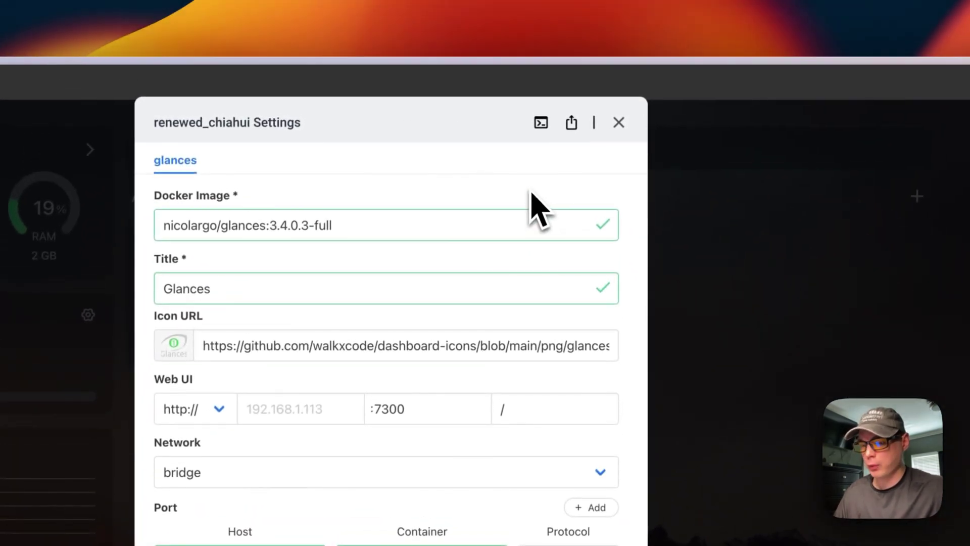
left_click(541, 122)
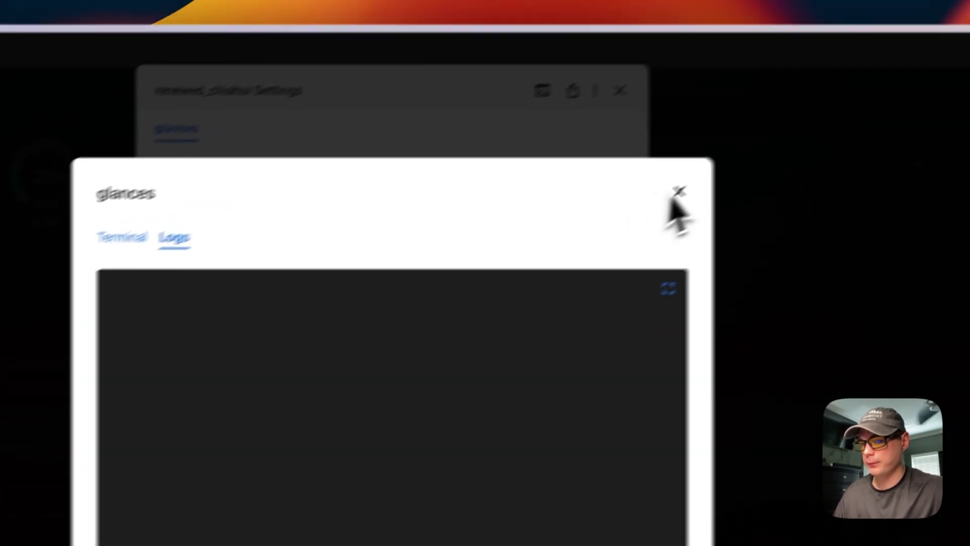
left_click(839, 117)
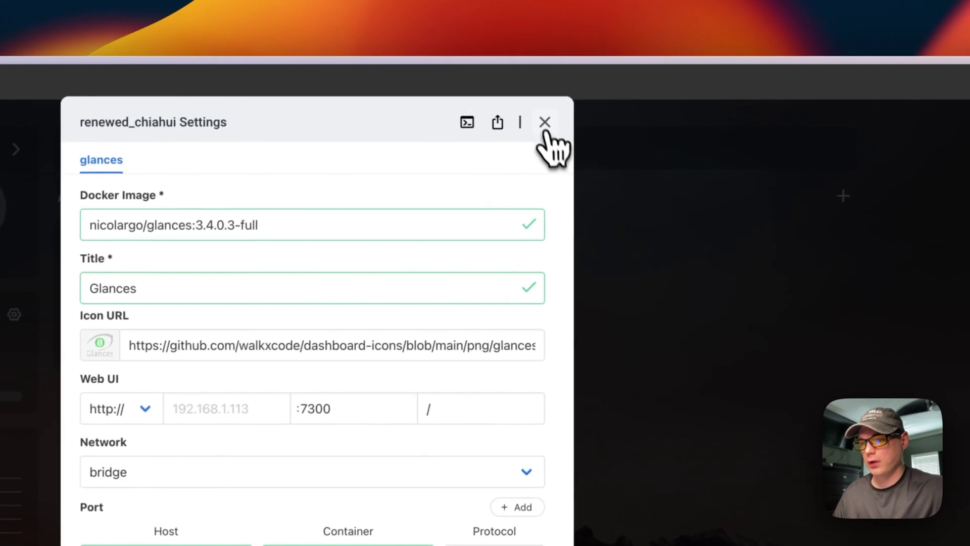
left_click(546, 129)
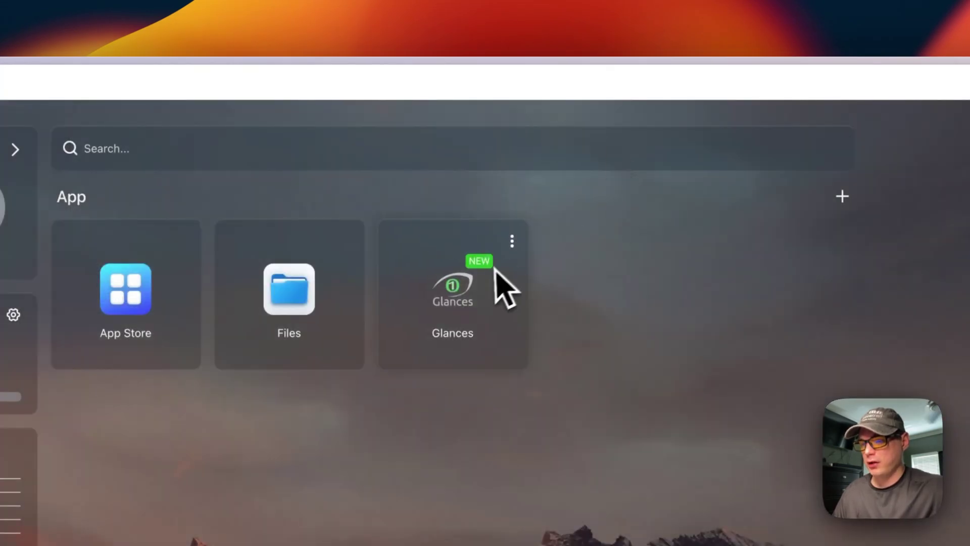
left_click(514, 237)
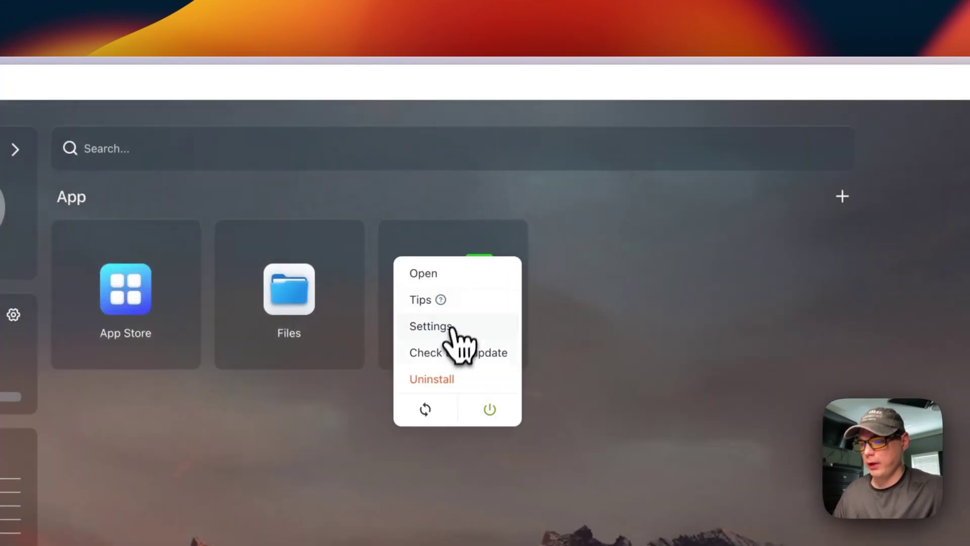
left_click(448, 354)
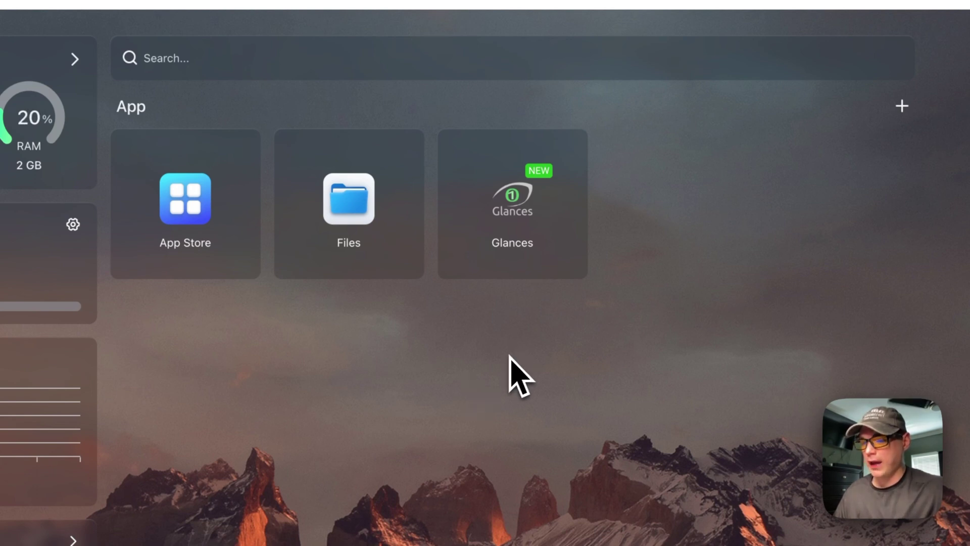
left_click(571, 152)
left_click(530, 235)
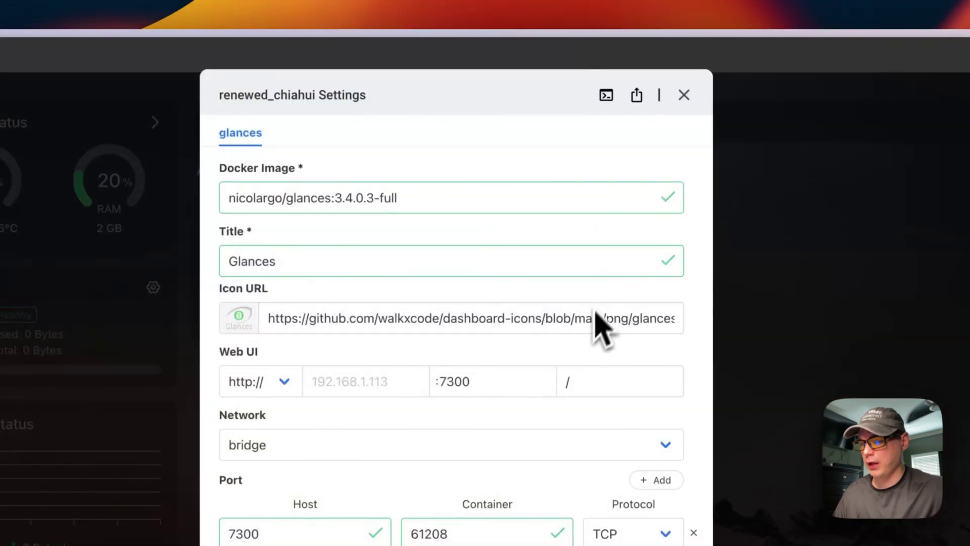
left_click_drag(341, 198, 428, 198)
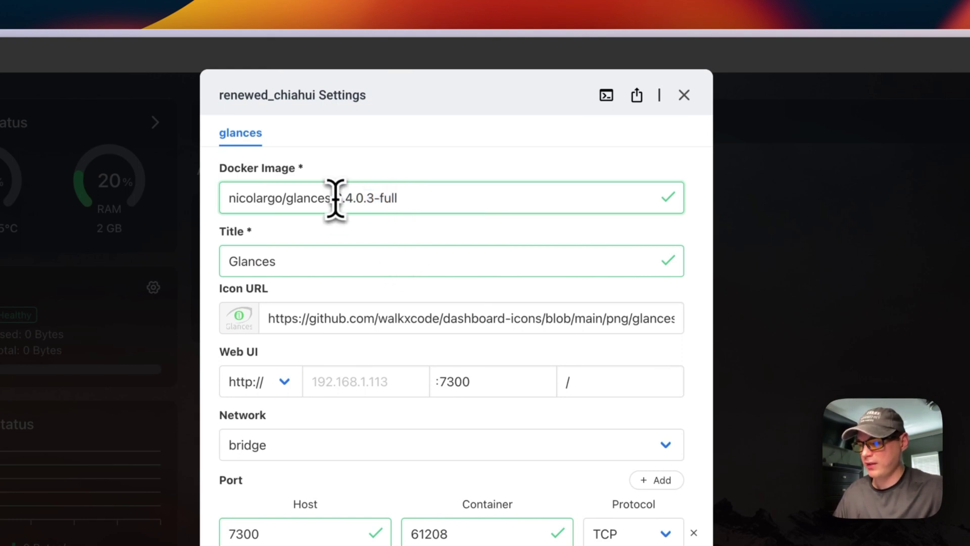
left_click_drag(335, 198, 407, 198)
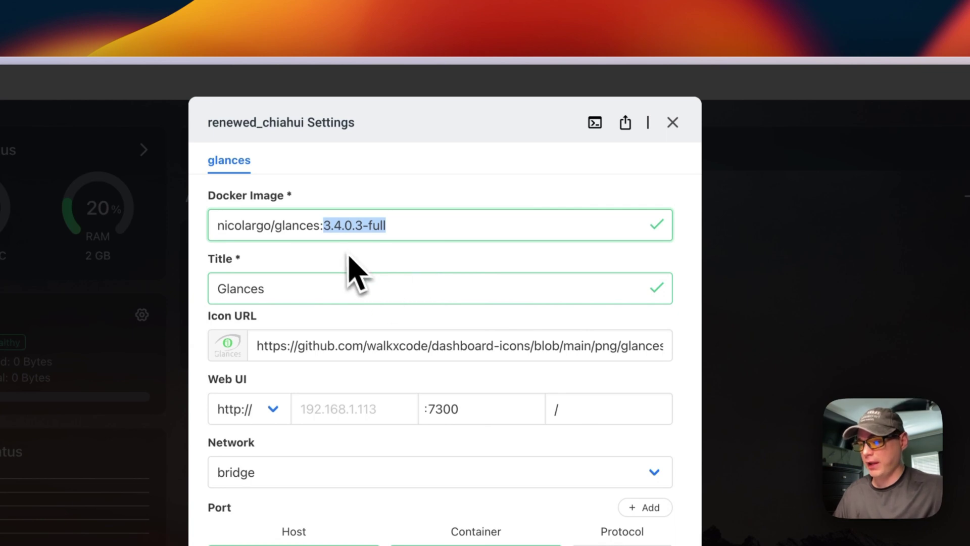
left_click(673, 122)
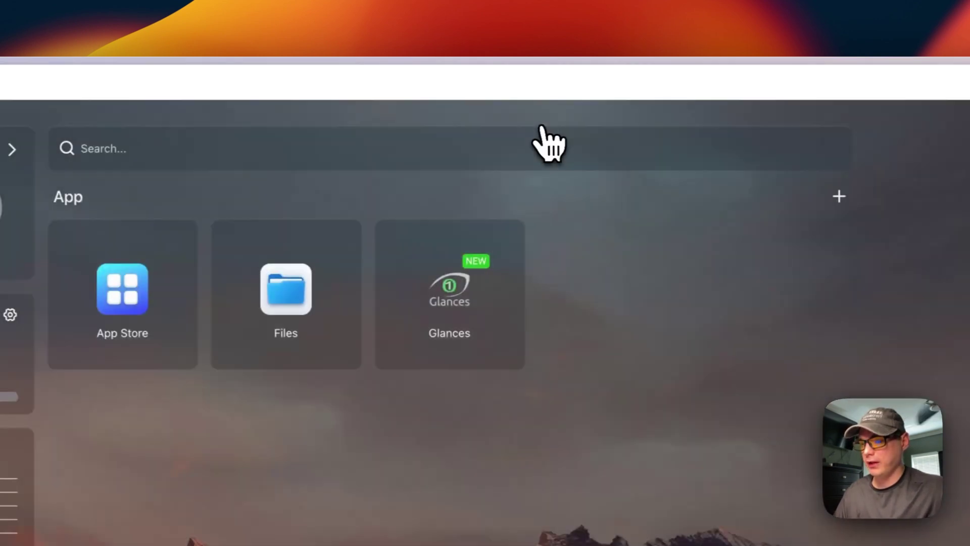
left_click(509, 242)
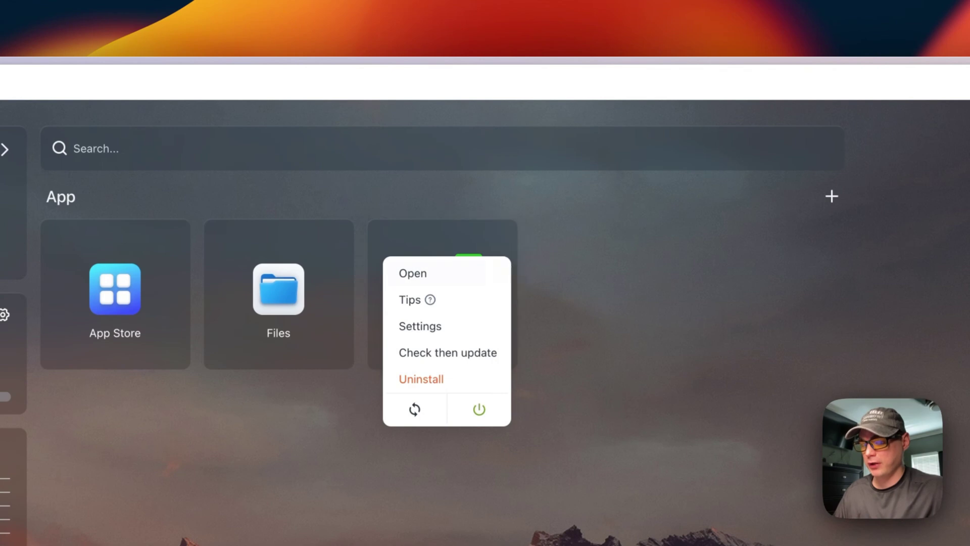
left_click(441, 353)
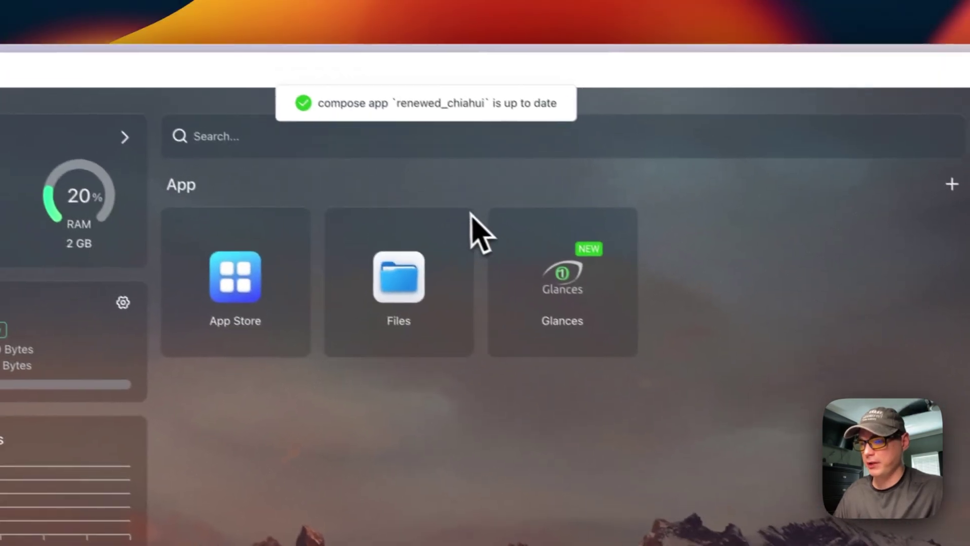
left_click(622, 228)
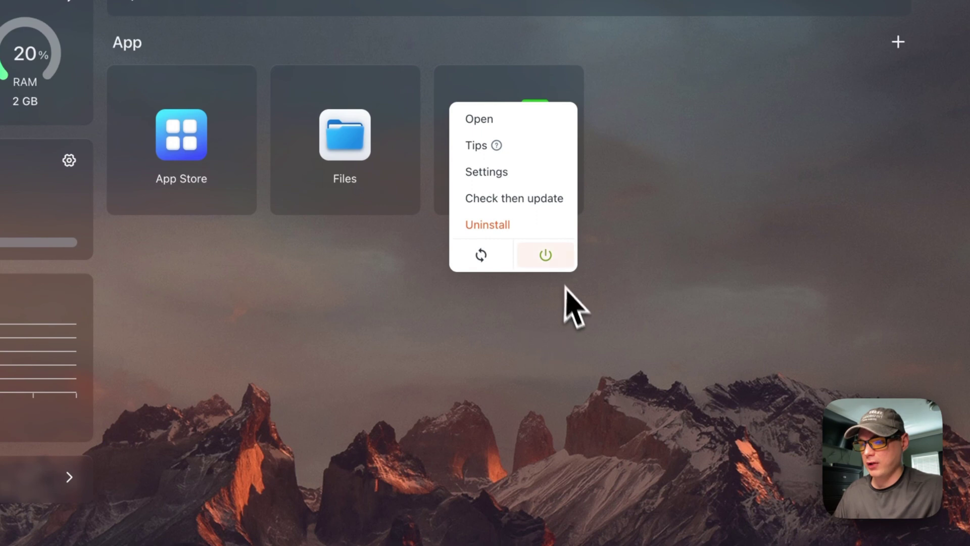
left_click(536, 271)
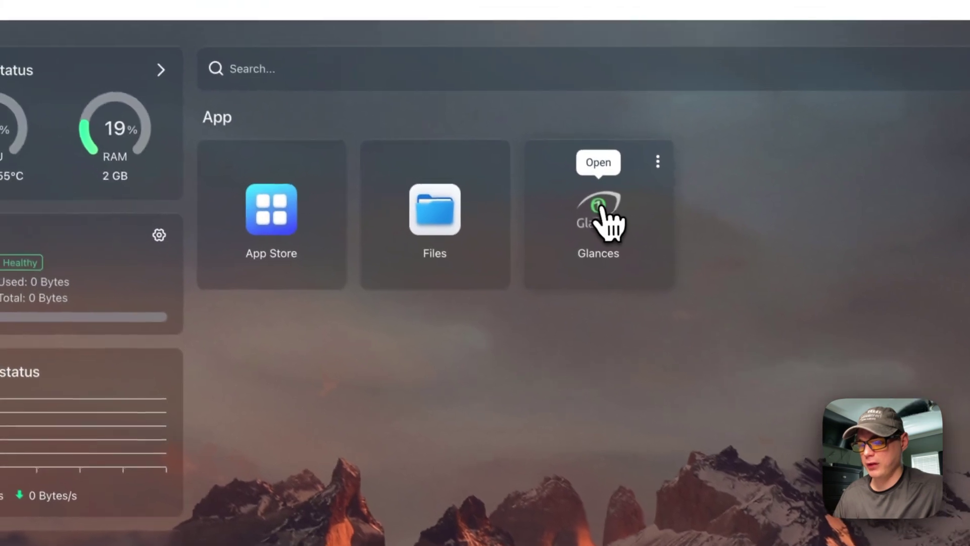
Step: Open the Glances web dashboard, try the MEM%, USER and TIME+ sorts, then sort processes by CPU%
left_click(603, 212)
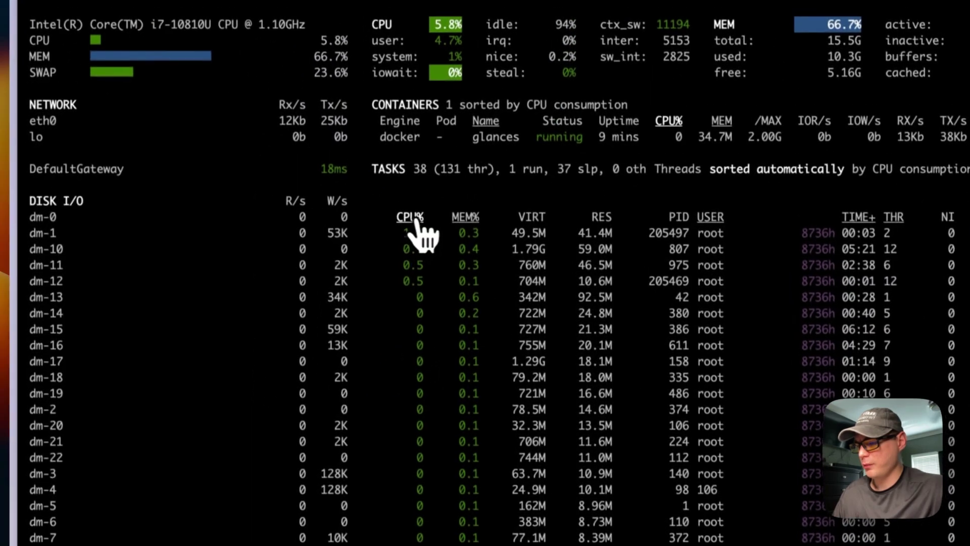
left_click(465, 217)
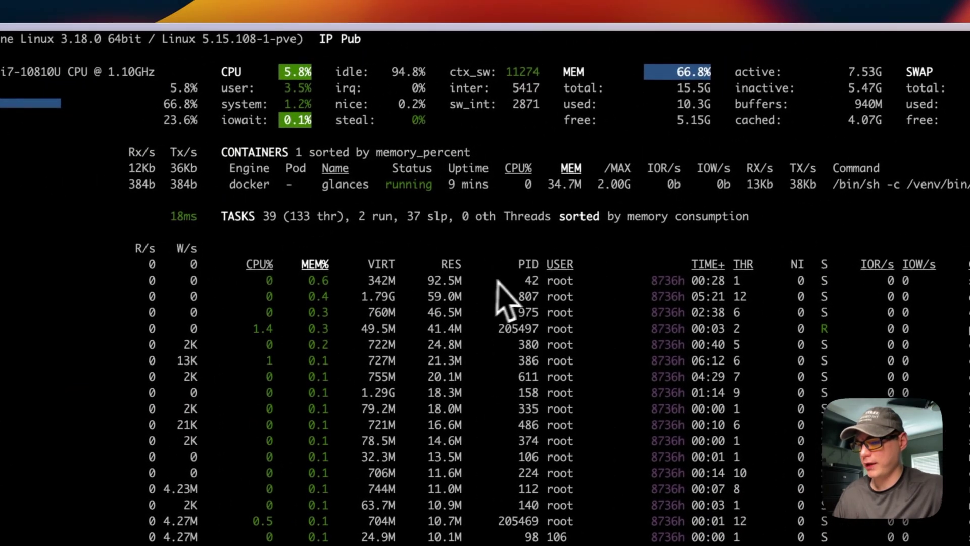
left_click(561, 264)
left_click(707, 265)
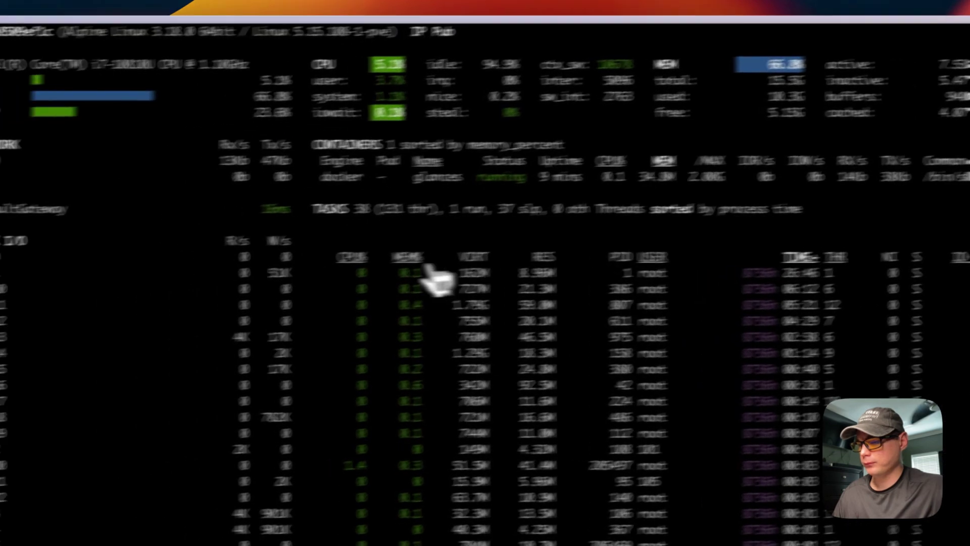
left_click(353, 257)
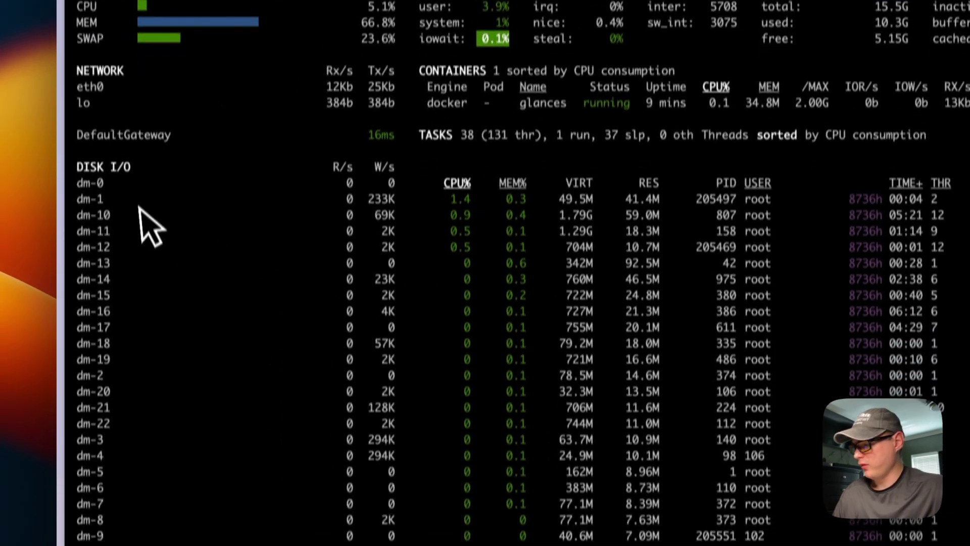
scroll(151, 228, "down", 10)
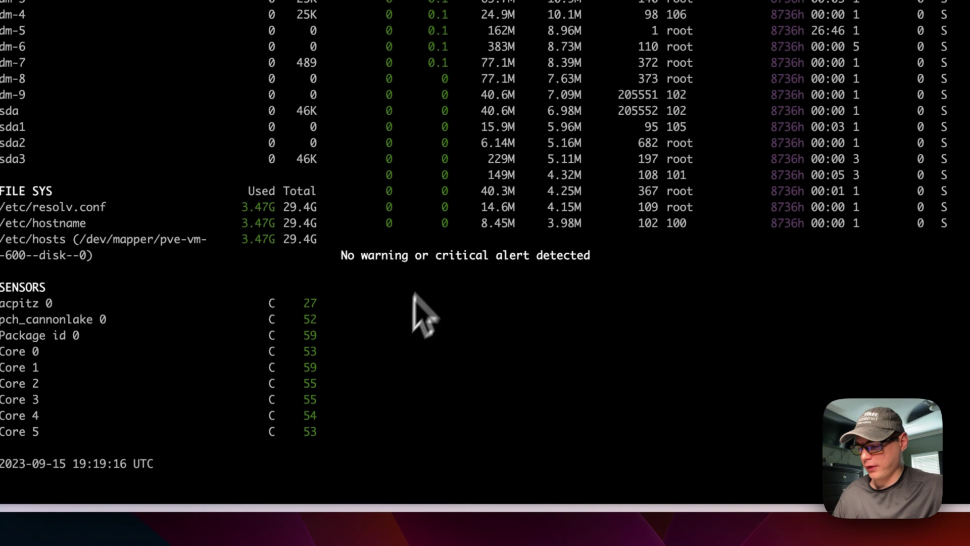
scroll(445, 329, "up", 5)
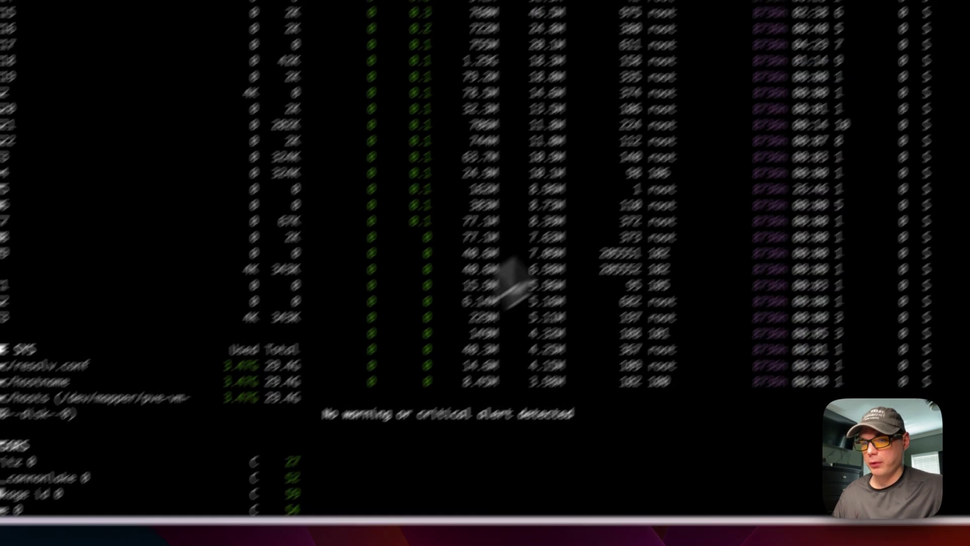